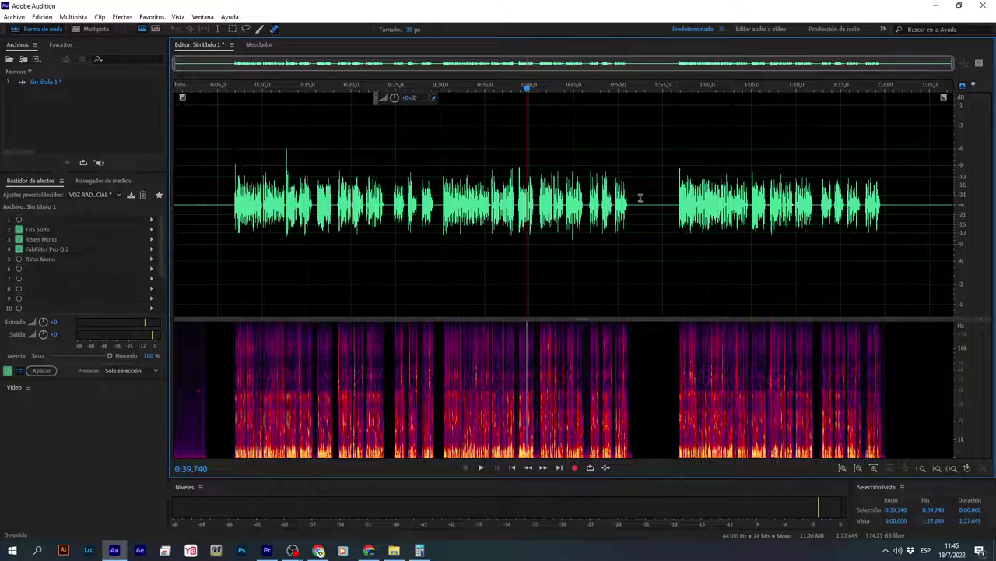
Enlarge the waveform display and silence the noise before the first voice passage, from the start to about 6.5 s
{"action": "left_click", "coordinate": [549, 205]}
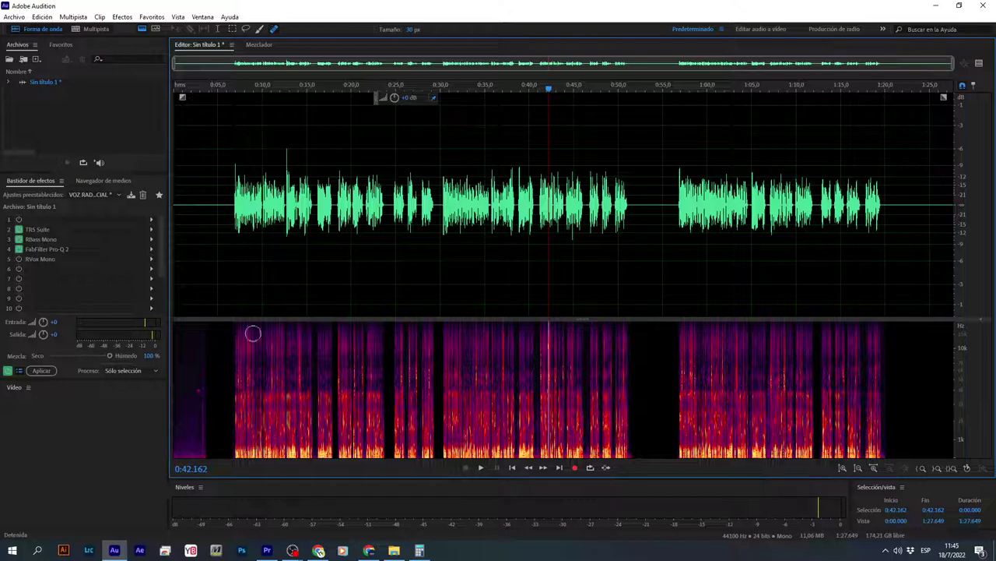
{"action": "left_click_drag", "start_coordinate": [352, 320], "coordinate": [352, 388]}
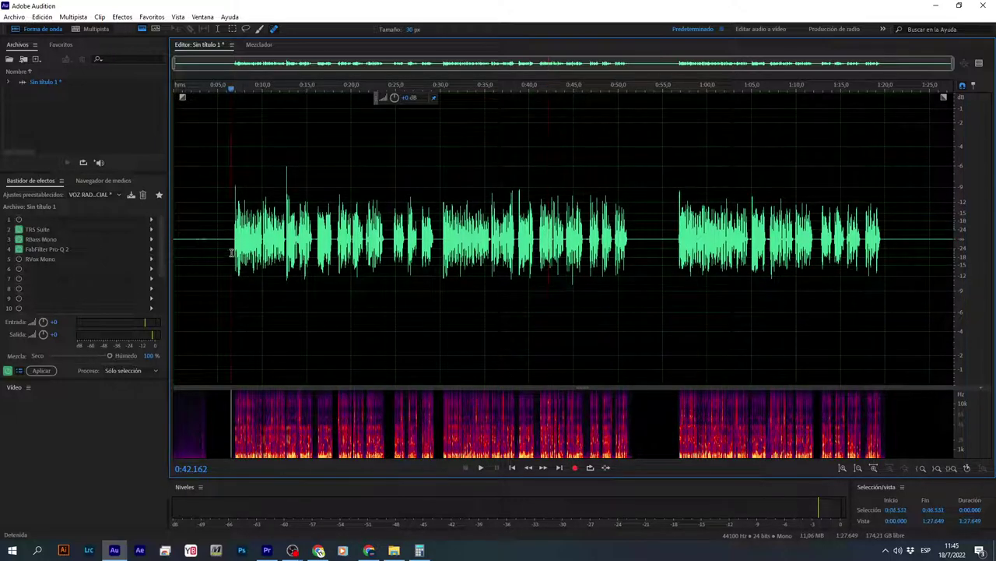
{"action": "left_click_drag", "start_coordinate": [231, 253], "coordinate": [175, 248]}
{"action": "right_click", "coordinate": [196, 246]}
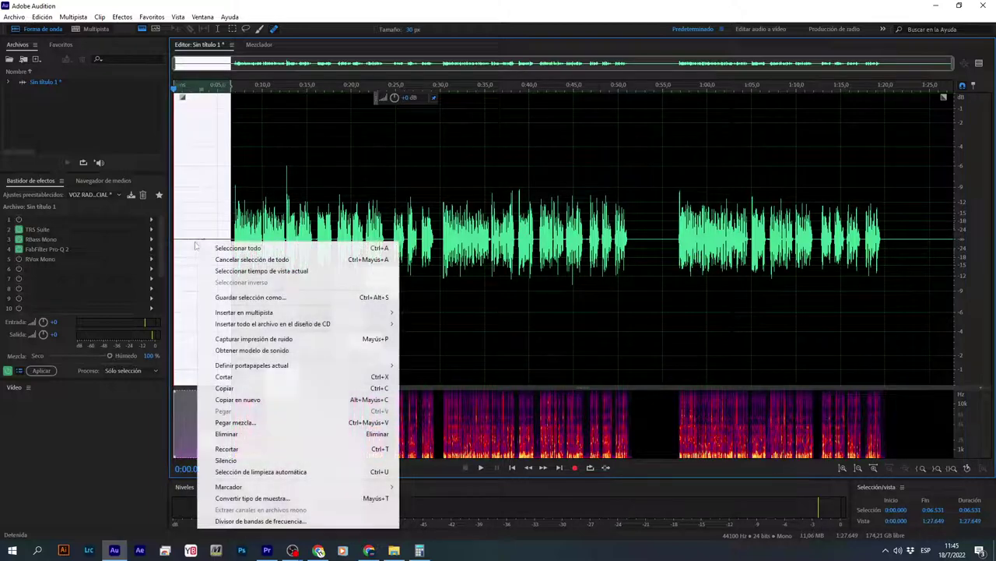
{"action": "left_click", "coordinate": [226, 460]}
{"action": "left_click", "coordinate": [200, 295]}
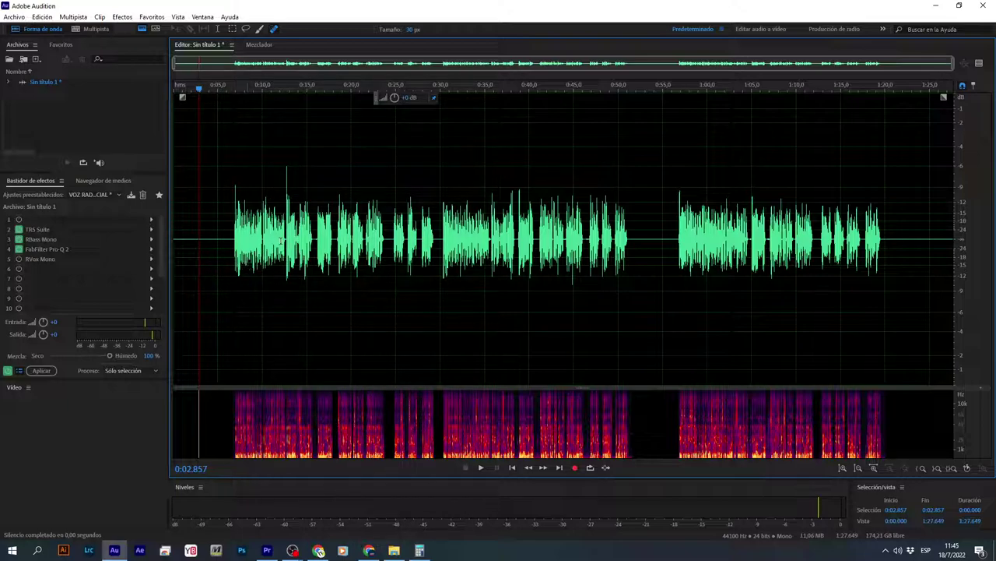
Silence the lead-in once more, selecting from the start to about 6.3 s
{"action": "left_click", "coordinate": [229, 246]}
{"action": "left_click_drag", "start_coordinate": [229, 246], "coordinate": [176, 239]}
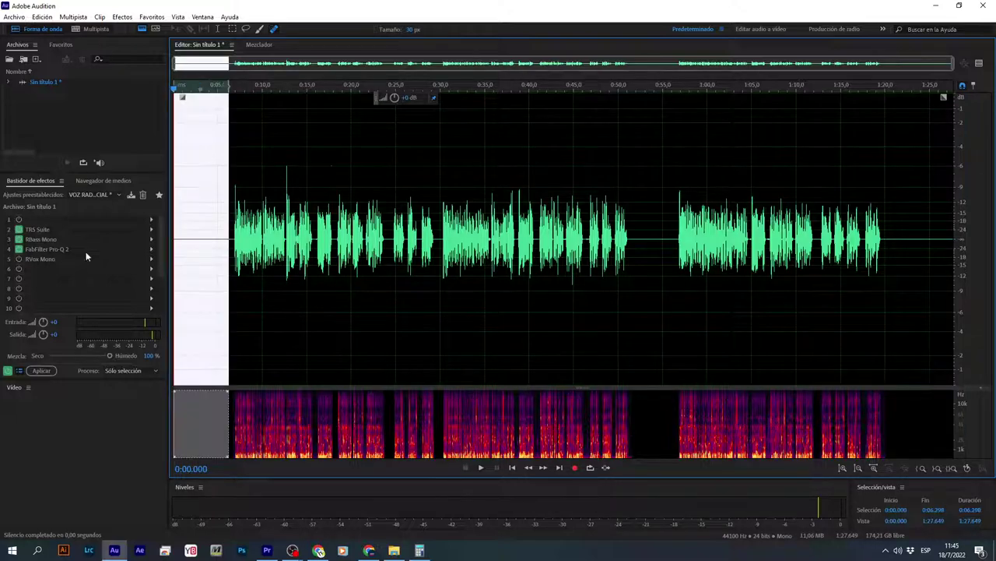
{"action": "right_click", "coordinate": [197, 236]}
{"action": "left_click", "coordinate": [241, 461]}
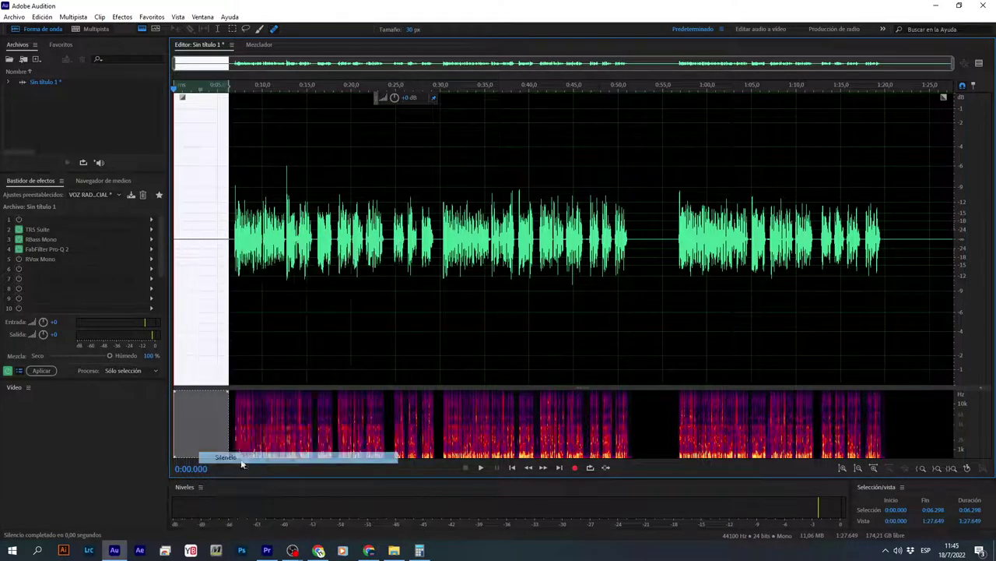
{"action": "left_click", "coordinate": [218, 313]}
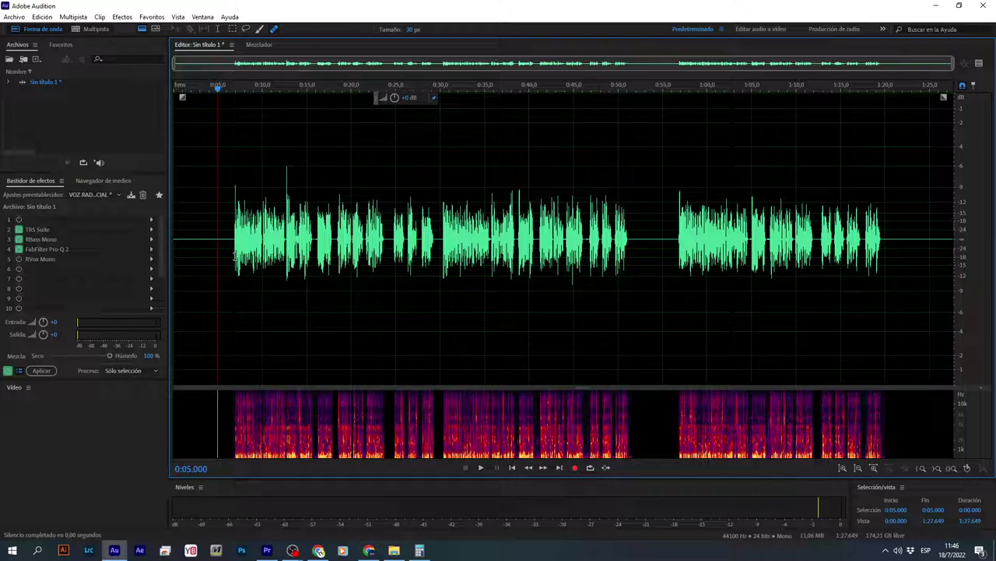
Copy the whole recording and add a range marker over the second voice passage, from 0:30 to about 0:52.4
{"action": "key", "text": "ctrl+a"}
{"action": "key", "text": "ctrl+c"}
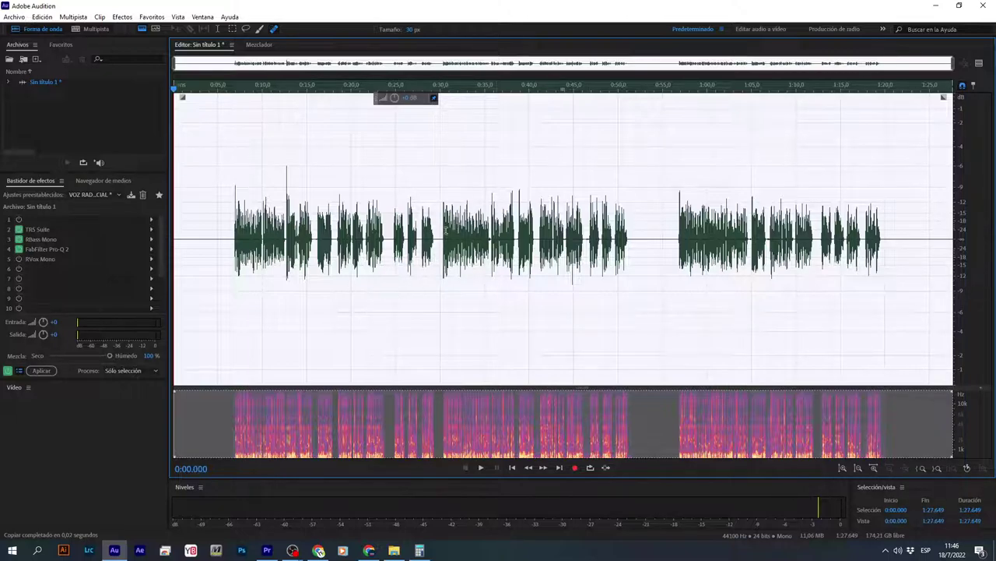
{"action": "left_click_drag", "start_coordinate": [439, 241], "coordinate": [640, 278]}
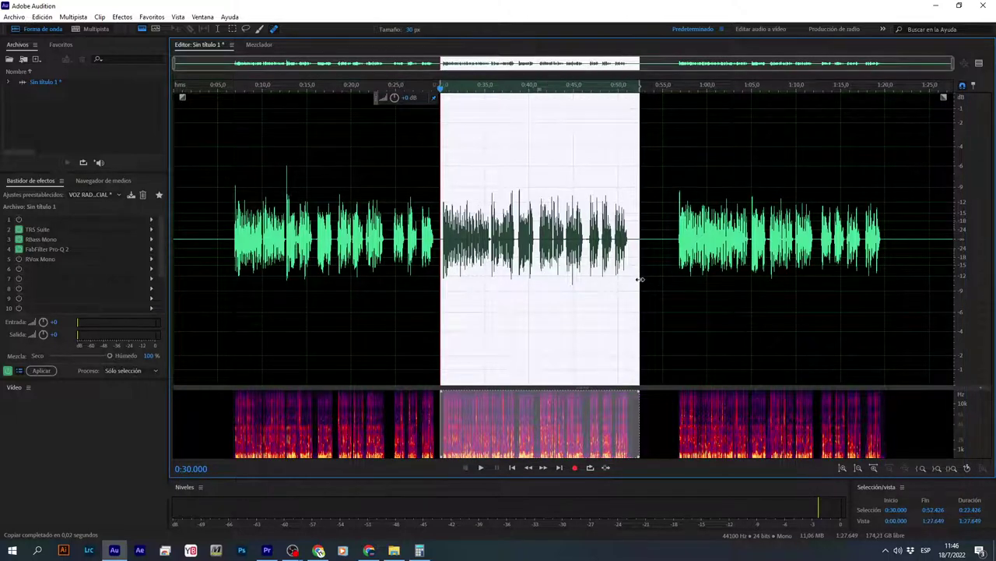
{"action": "key", "text": "m"}
{"action": "left_click", "coordinate": [580, 243]}
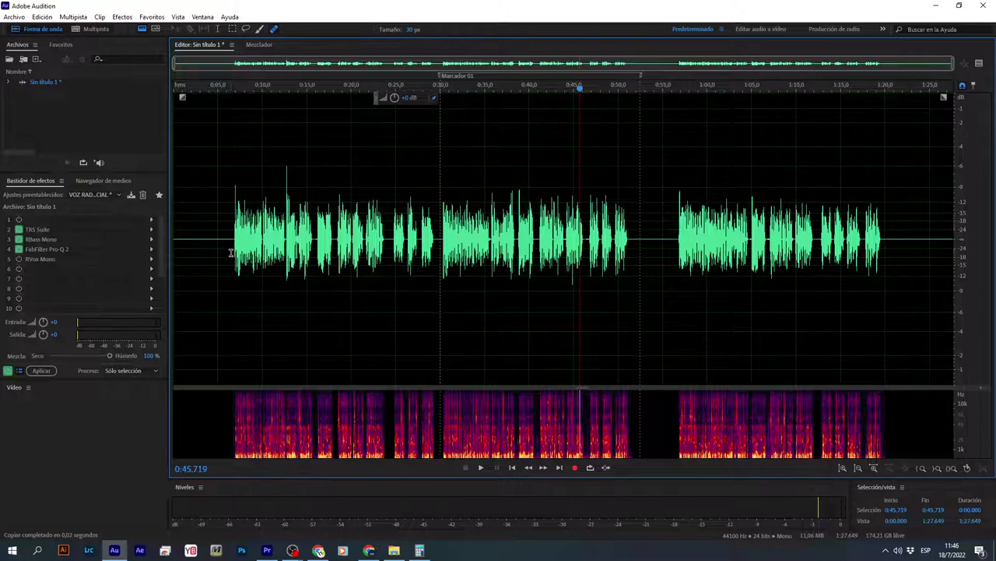
Play short excerpts from the beginning of each of the three voice passages to compare them
{"action": "left_click", "coordinate": [230, 257]}
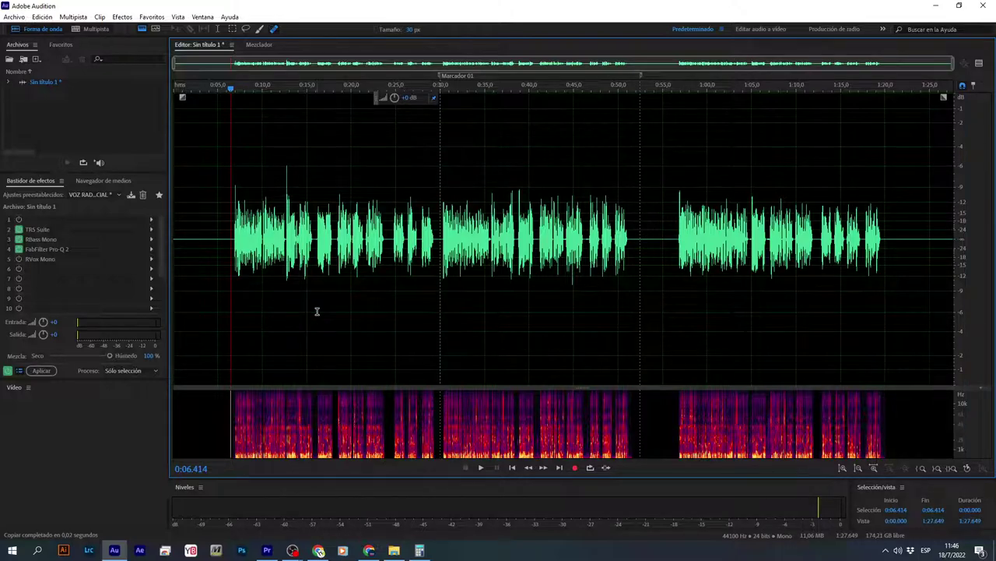
{"action": "key", "text": "space"}
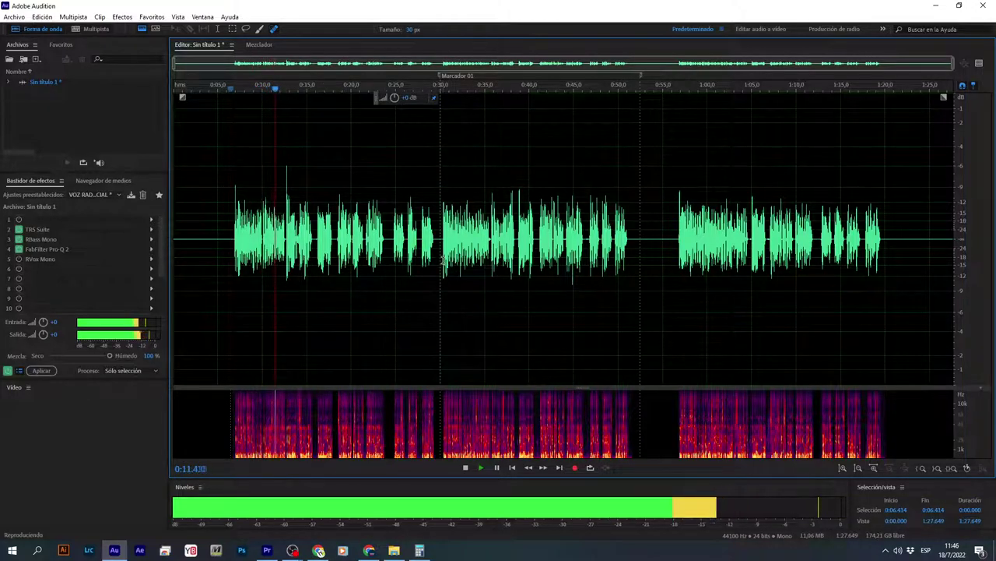
{"action": "left_click", "coordinate": [444, 257]}
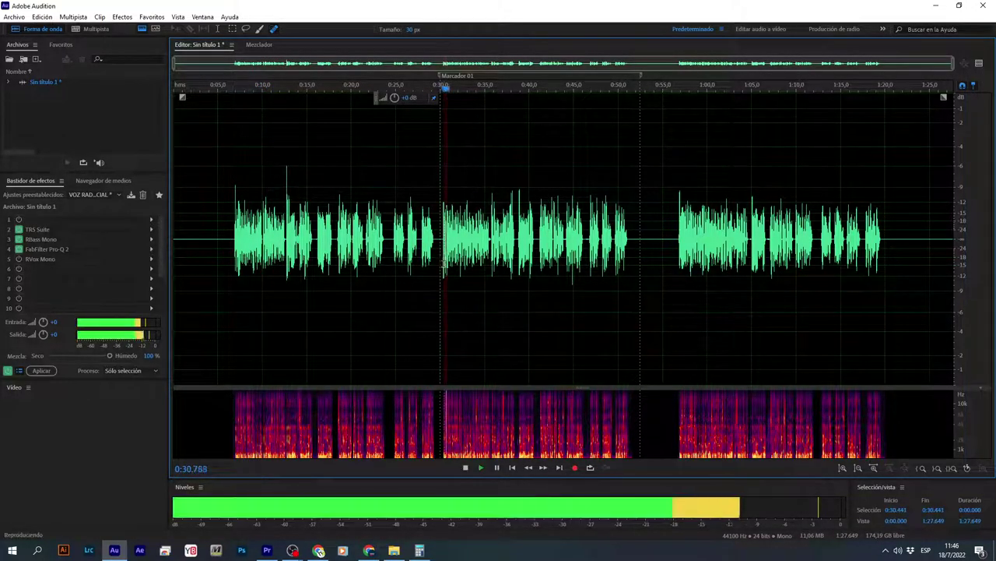
{"action": "key", "text": "space"}
{"action": "left_click", "coordinate": [676, 251]}
{"action": "key", "text": "space"}
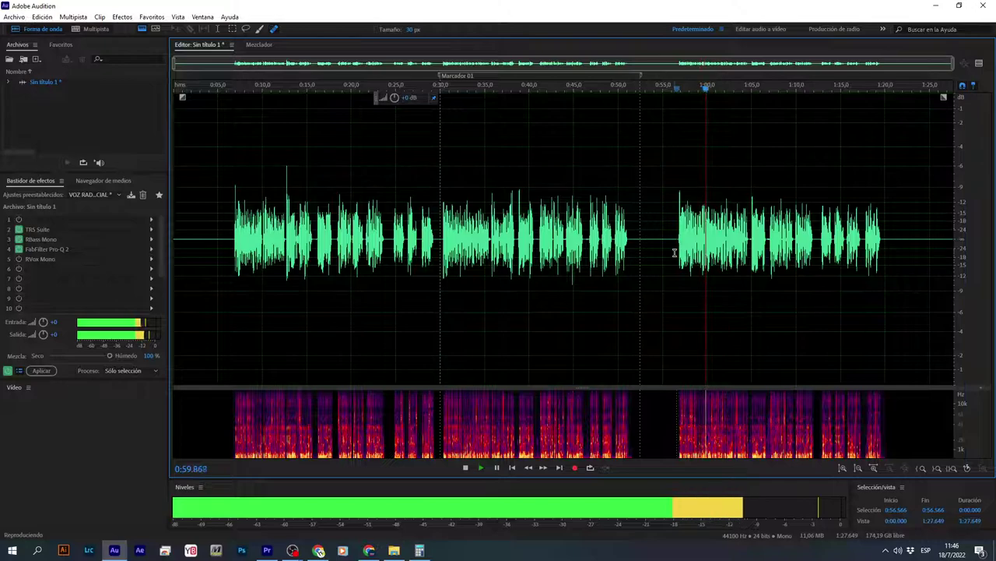
{"action": "key", "text": "space"}
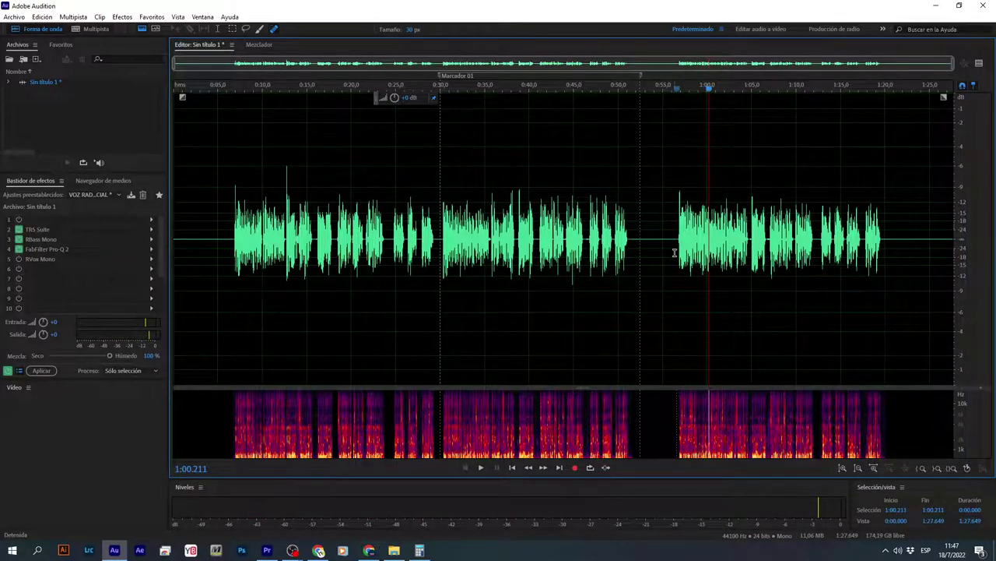
{"action": "left_click_drag", "start_coordinate": [228, 276], "coordinate": [313, 280]}
{"action": "left_click_drag", "start_coordinate": [440, 247], "coordinate": [490, 257]}
{"action": "left_click_drag", "start_coordinate": [671, 255], "coordinate": [903, 265]}
{"action": "left_click", "coordinate": [881, 274]}
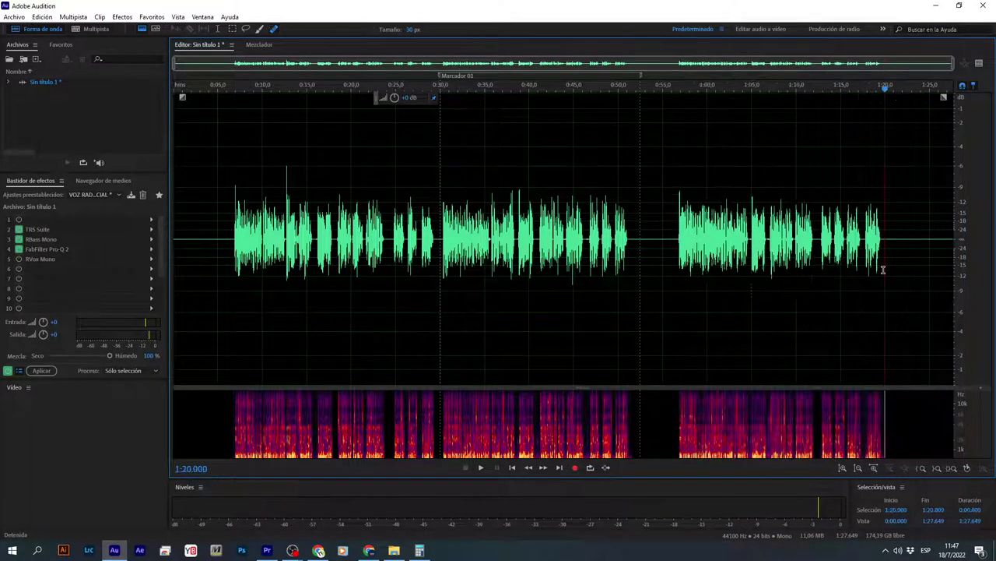
{"action": "left_click", "coordinate": [202, 240]}
{"action": "left_click_drag", "start_coordinate": [202, 241], "coordinate": [932, 305]}
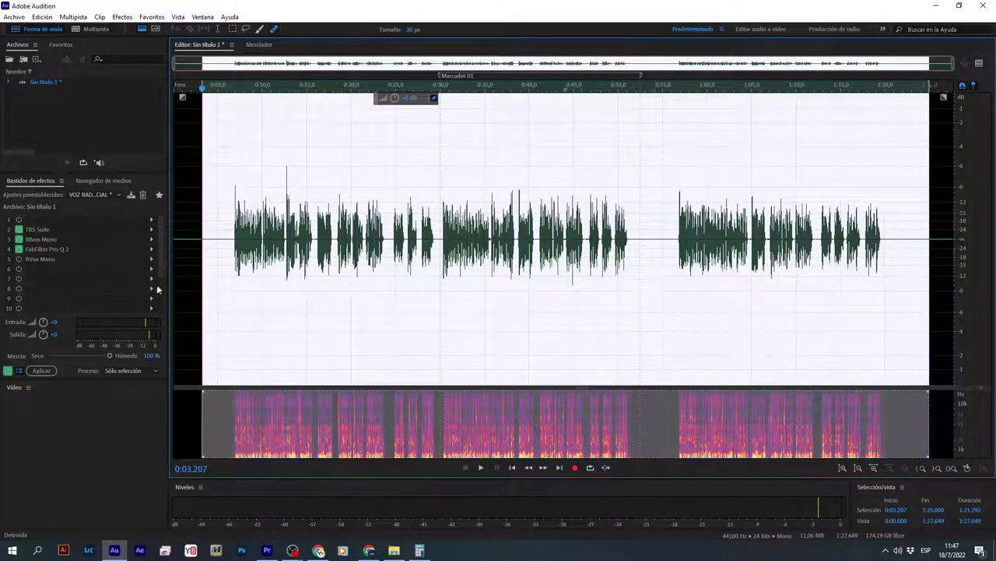
Examine the TR5 Suite chain in the effects rack, including the Linear Phase EQ, Mic Room, VC-670 and Brickwall Limiter modules
{"action": "left_click", "coordinate": [37, 230]}
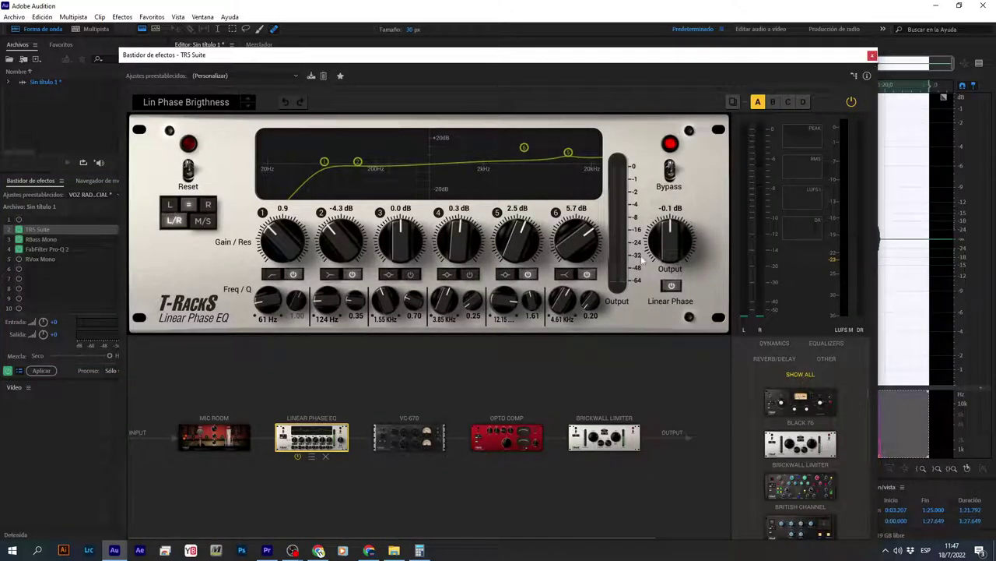
{"action": "left_click", "coordinate": [222, 441]}
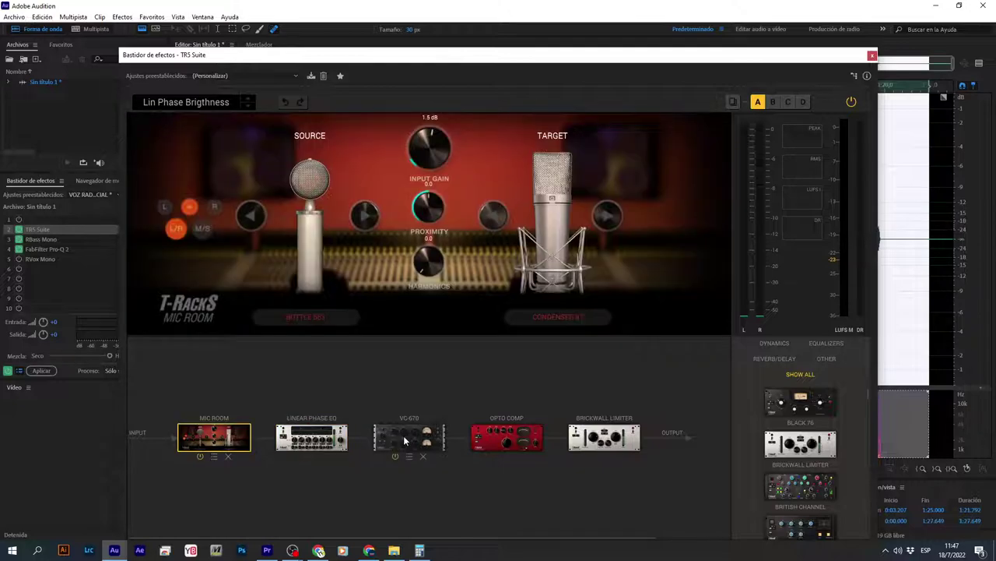
{"action": "left_click", "coordinate": [403, 435]}
{"action": "left_click", "coordinate": [598, 438]}
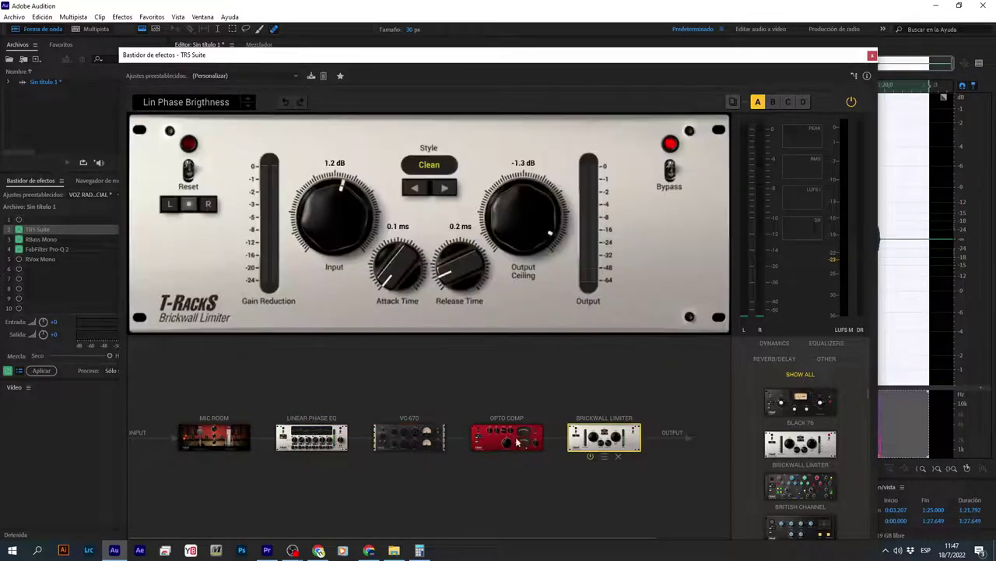
{"action": "left_click", "coordinate": [221, 439]}
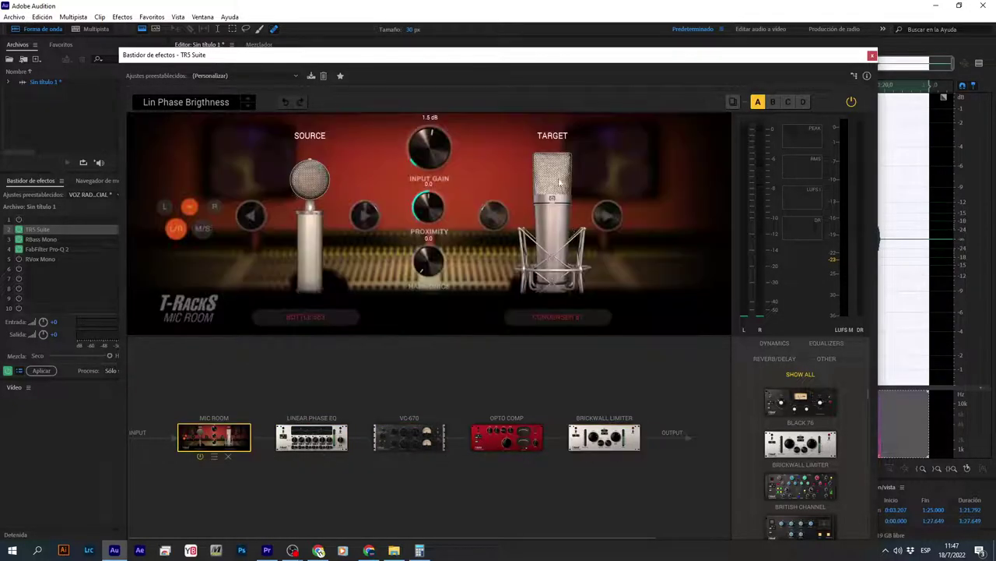
{"action": "left_click", "coordinate": [871, 56]}
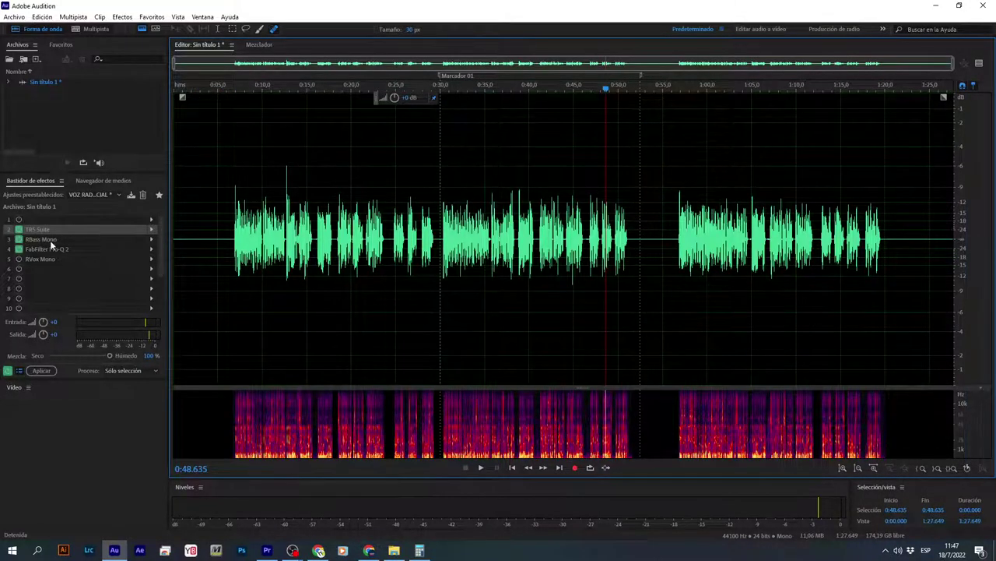
Examine the RBass Mono settings and the high shelf, low cut and low-mid dip bands in FabFilter Pro-Q 2
{"action": "double_click", "coordinate": [45, 239]}
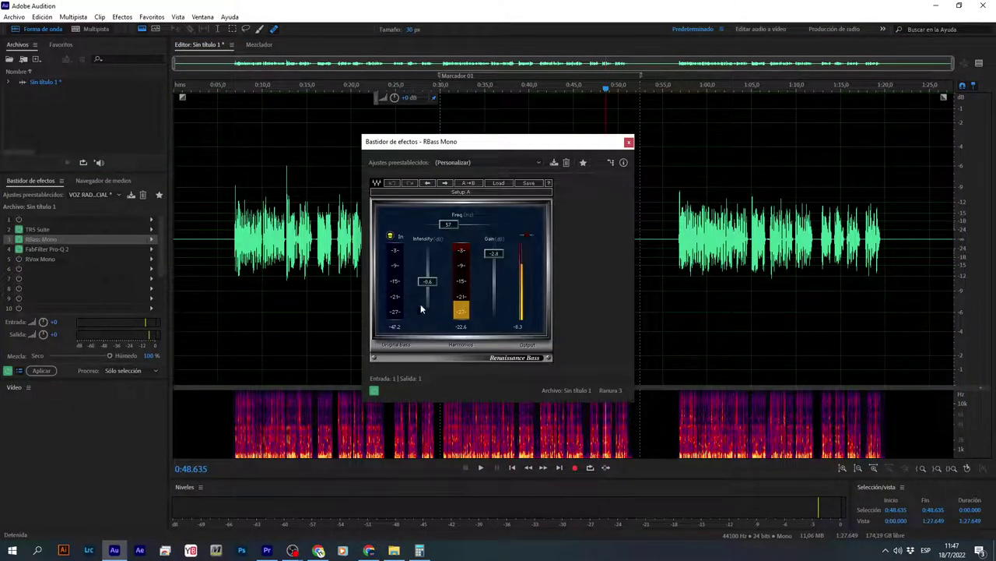
{"action": "left_click", "coordinate": [629, 142]}
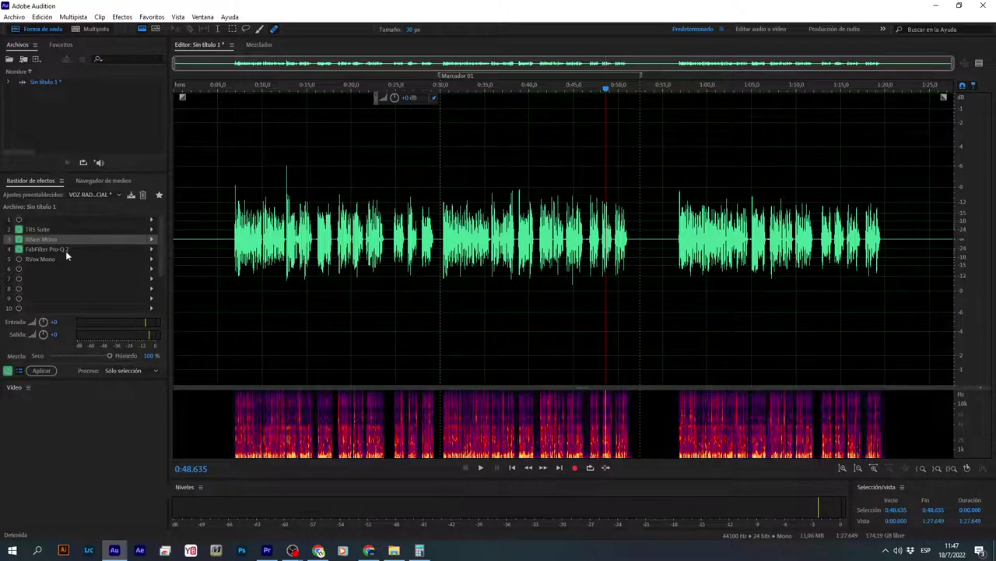
{"action": "double_click", "coordinate": [65, 250]}
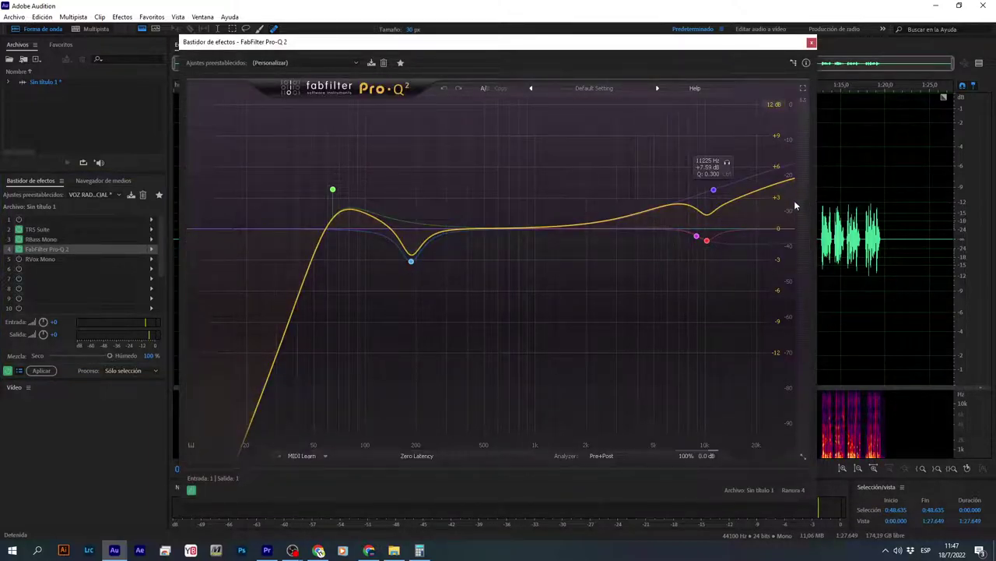
{"action": "left_click", "coordinate": [713, 190]}
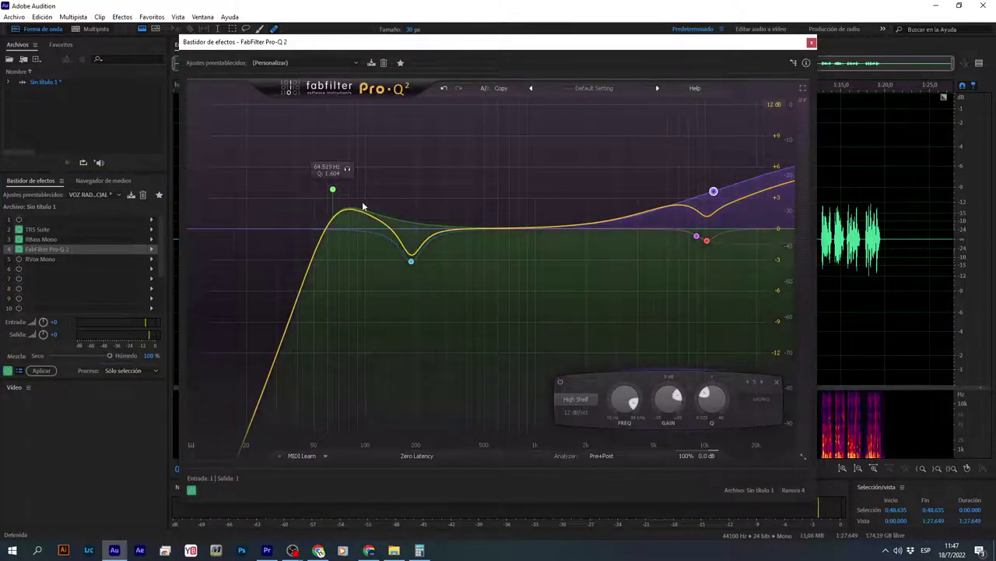
{"action": "left_click", "coordinate": [332, 191]}
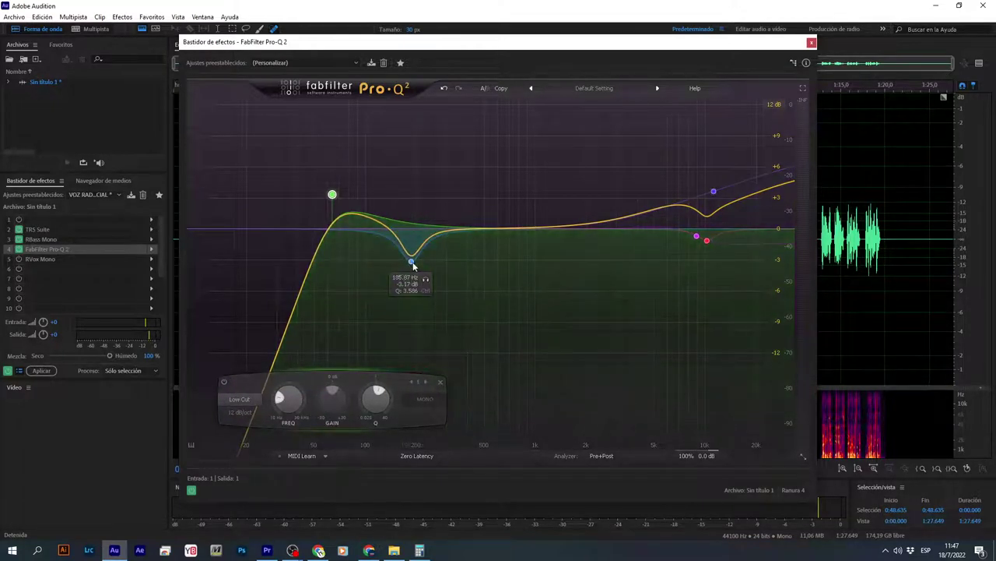
{"action": "left_click", "coordinate": [412, 263]}
{"action": "left_click", "coordinate": [811, 42]}
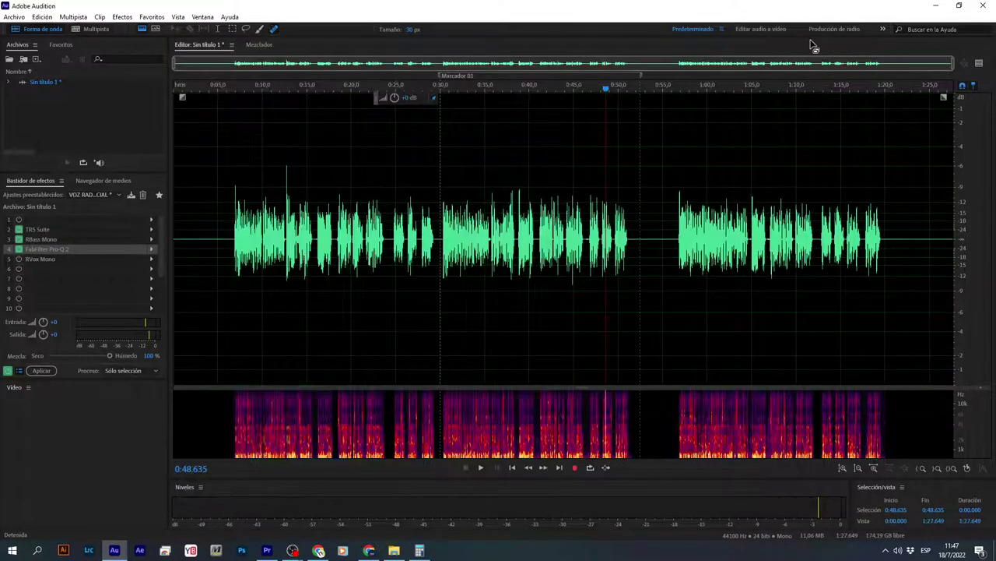
Play the first voice passage with the effects rack bypassed, then re-enable the rack during playback to compare the sound
{"action": "left_click", "coordinate": [231, 283]}
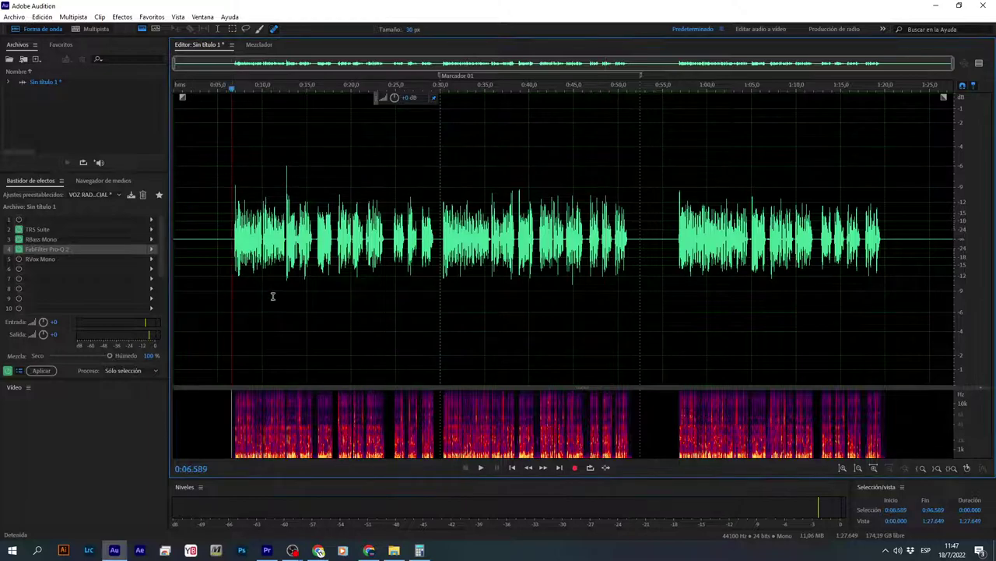
{"action": "left_click", "coordinate": [8, 372]}
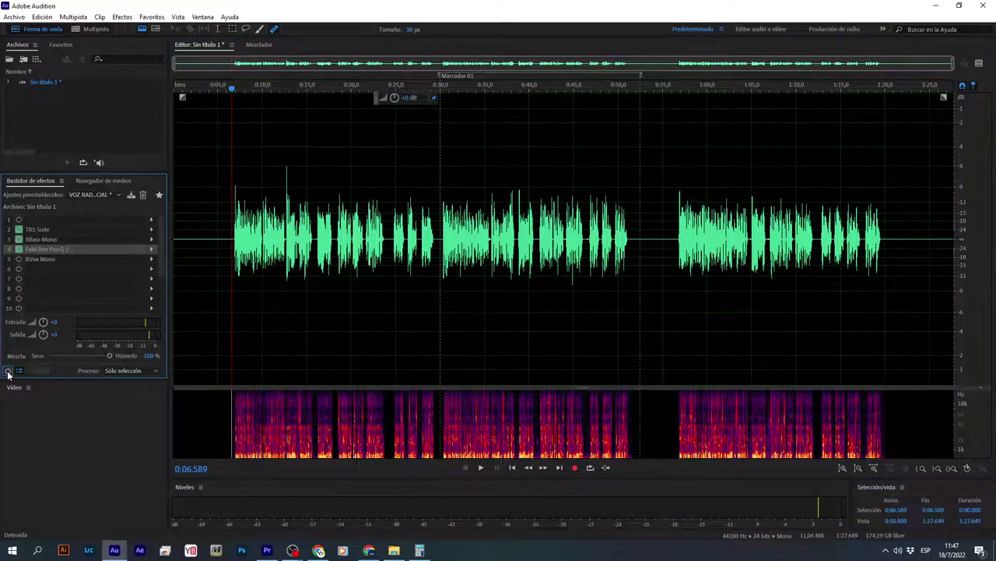
{"action": "key", "text": "space"}
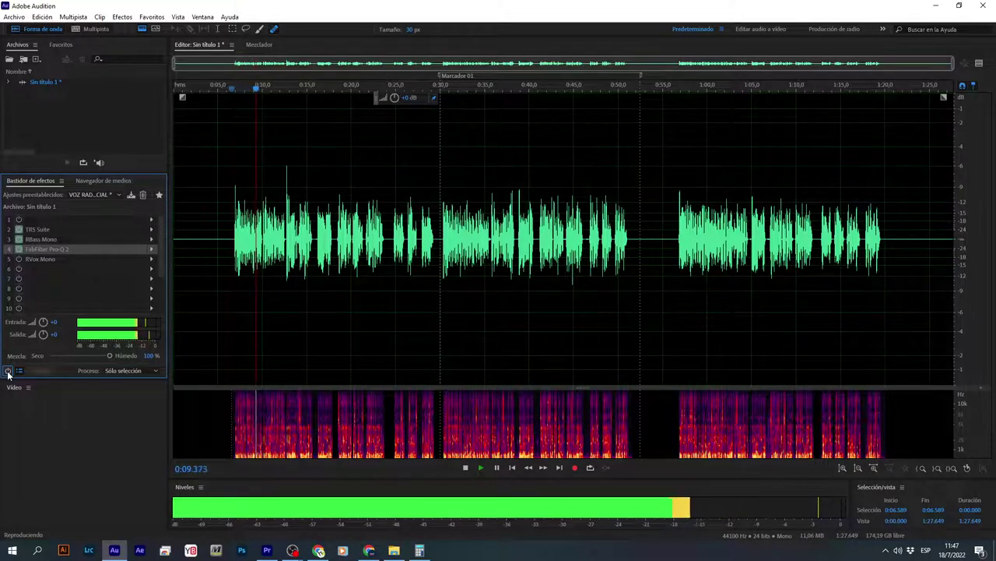
{"action": "left_click", "coordinate": [8, 371]}
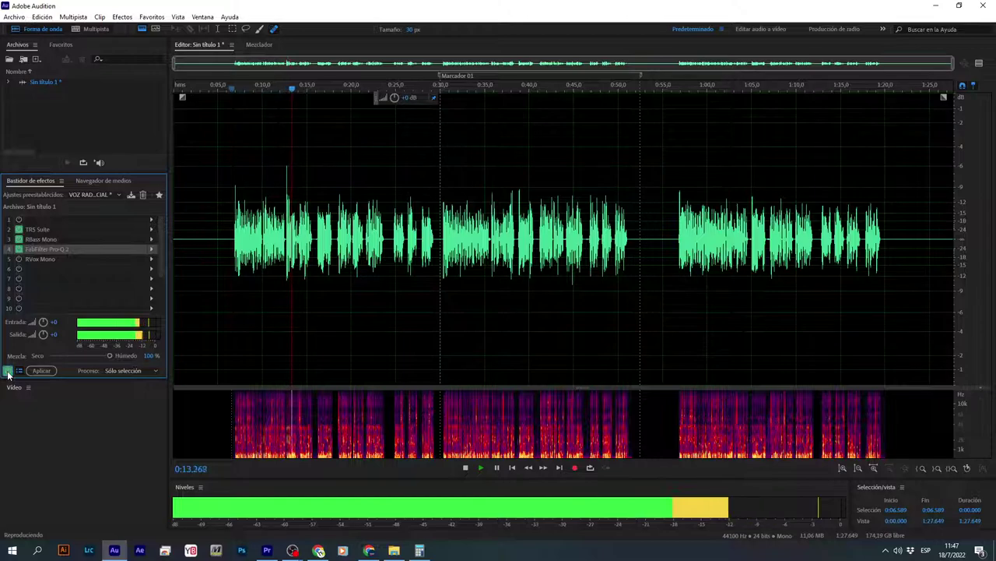
{"action": "key", "text": "space"}
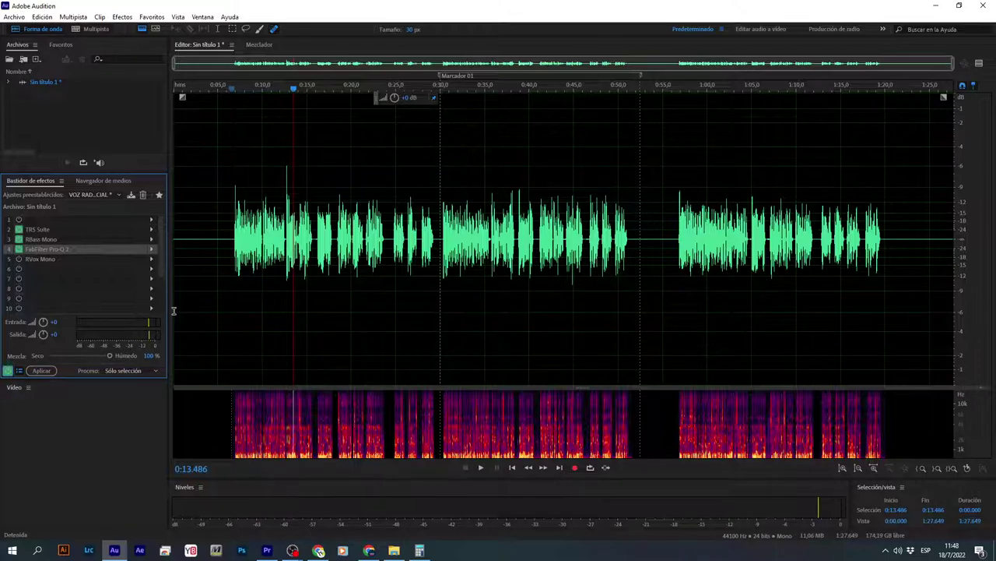
Apply the effects rack to the entire voice recording and copy the processed audio
{"action": "left_click", "coordinate": [238, 234]}
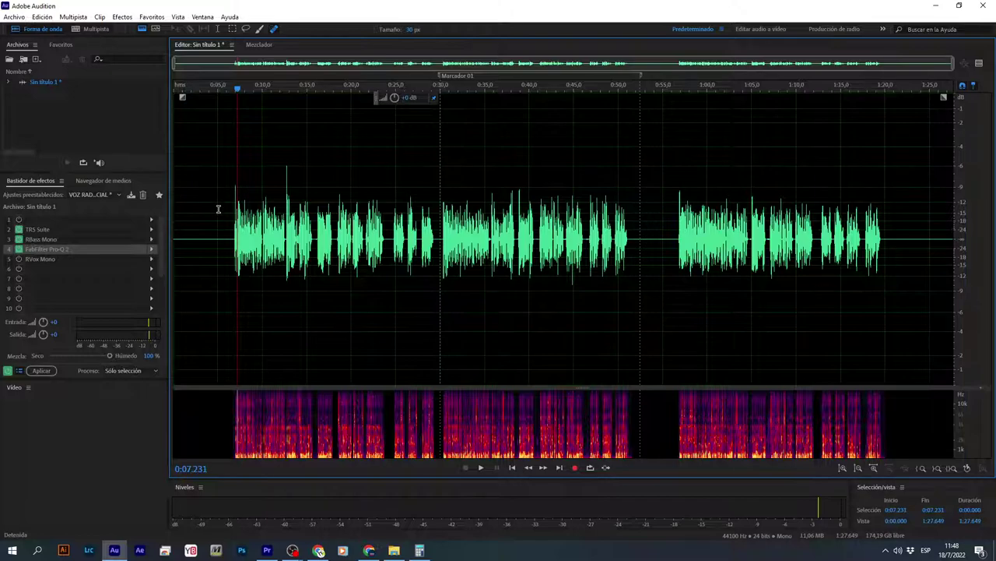
{"action": "key", "text": "ctrl+a"}
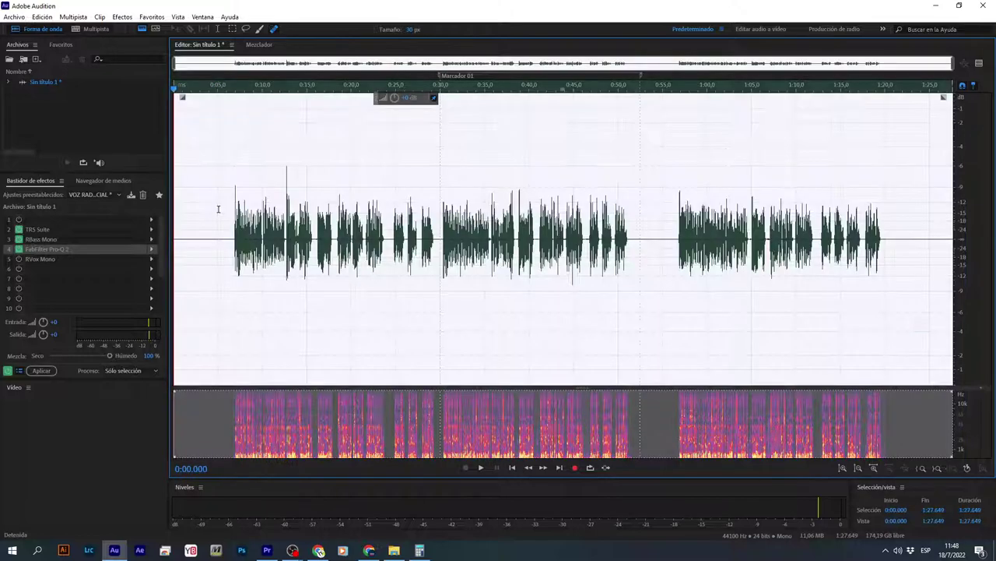
{"action": "left_click", "coordinate": [42, 371]}
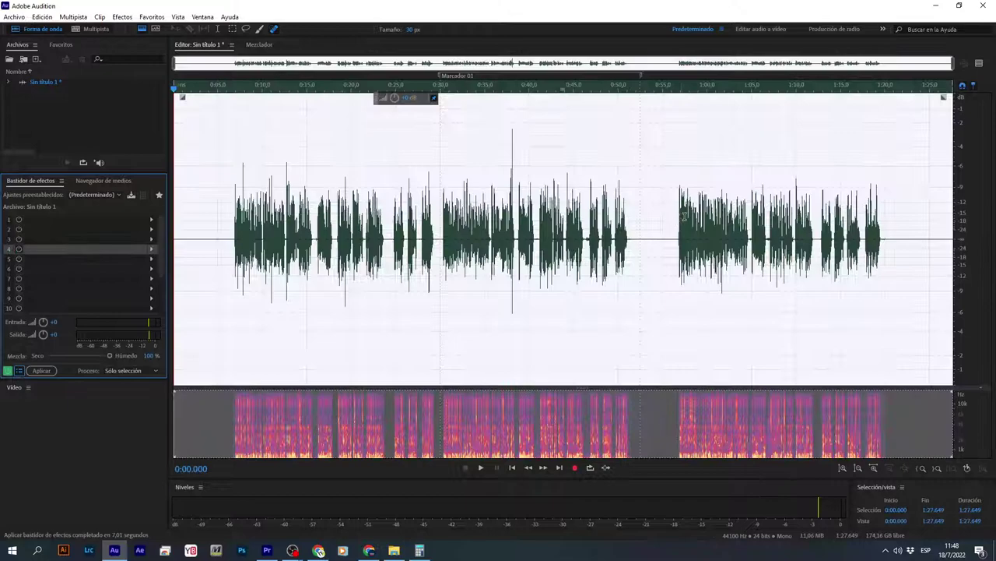
{"action": "key", "text": "ctrl+c"}
Open the recent multitrack session Radio equinoccial.sesx
{"action": "key", "text": "alt+a"}
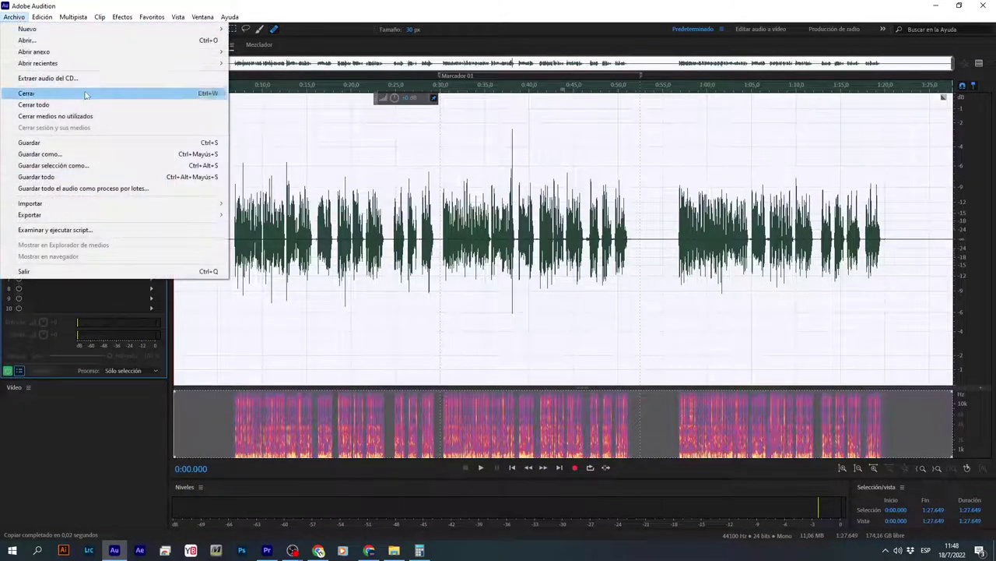
{"action": "mouse_move", "coordinate": [140, 63]}
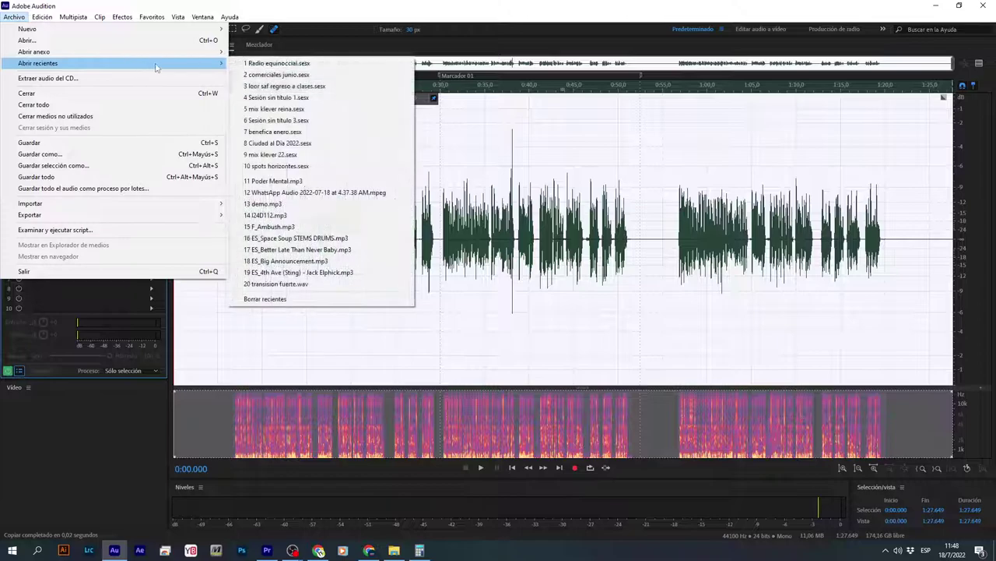
{"action": "left_click", "coordinate": [300, 66]}
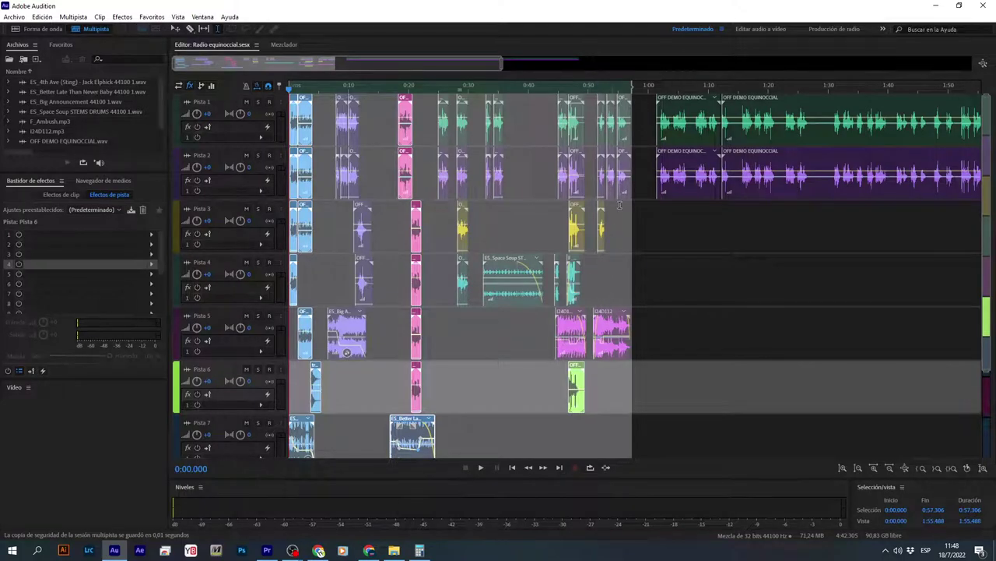
Open OFF DEMO EQUINOCCIAL.wav from a session clip in the waveform editor and paste the processed voice at its end
{"action": "double_click", "coordinate": [621, 129]}
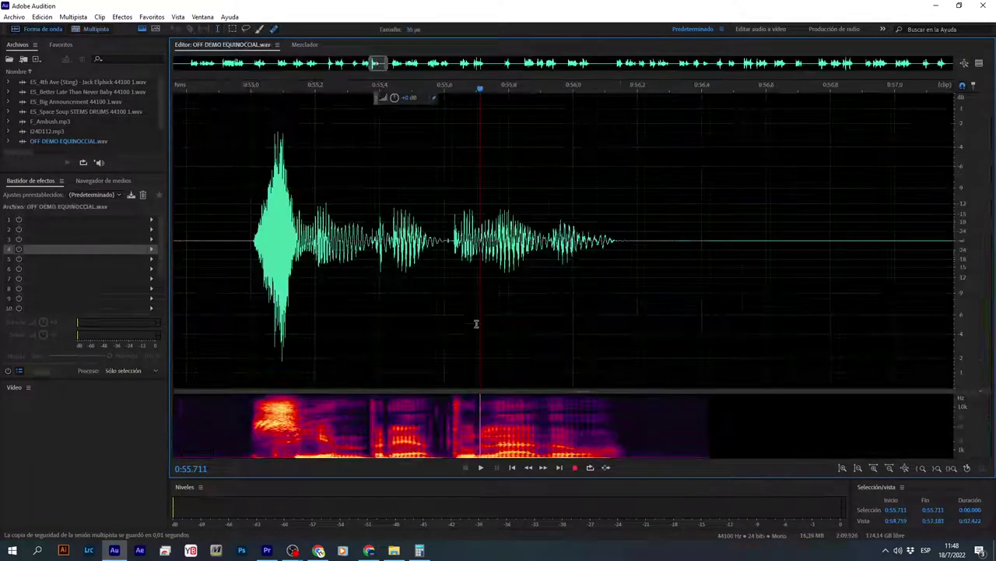
{"action": "scroll", "coordinate": [478, 321], "scroll_direction": "down", "scroll_amount": 4}
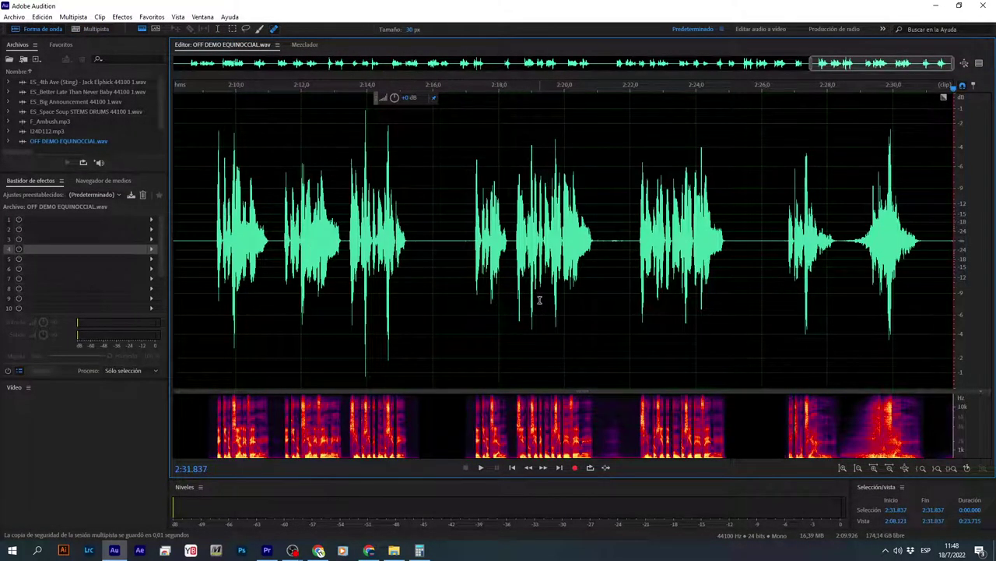
{"action": "key", "text": "ctrl+v"}
{"action": "scroll", "coordinate": [717, 248], "scroll_direction": "down", "scroll_amount": 3}
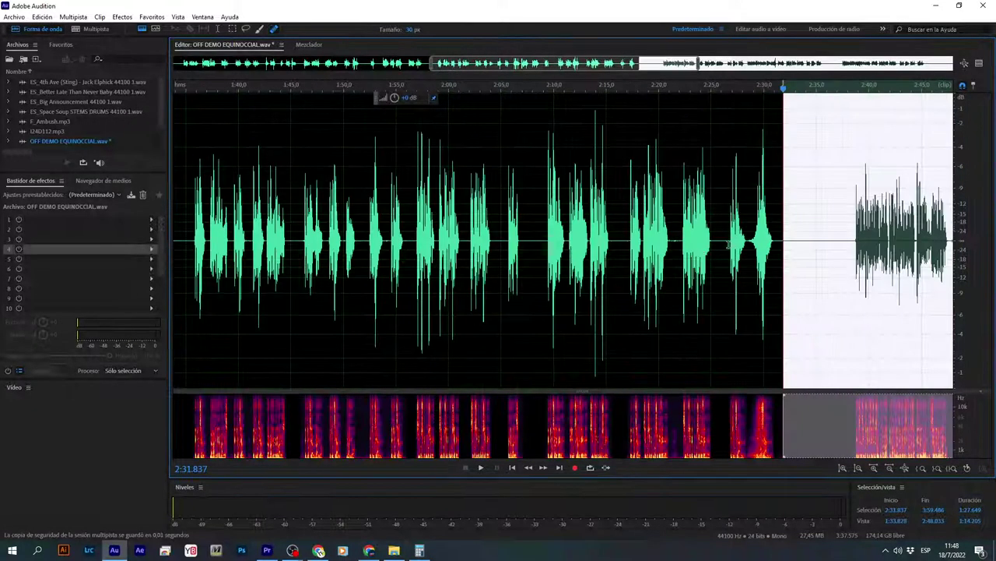
{"action": "scroll", "coordinate": [779, 225], "scroll_direction": "down", "scroll_amount": 3}
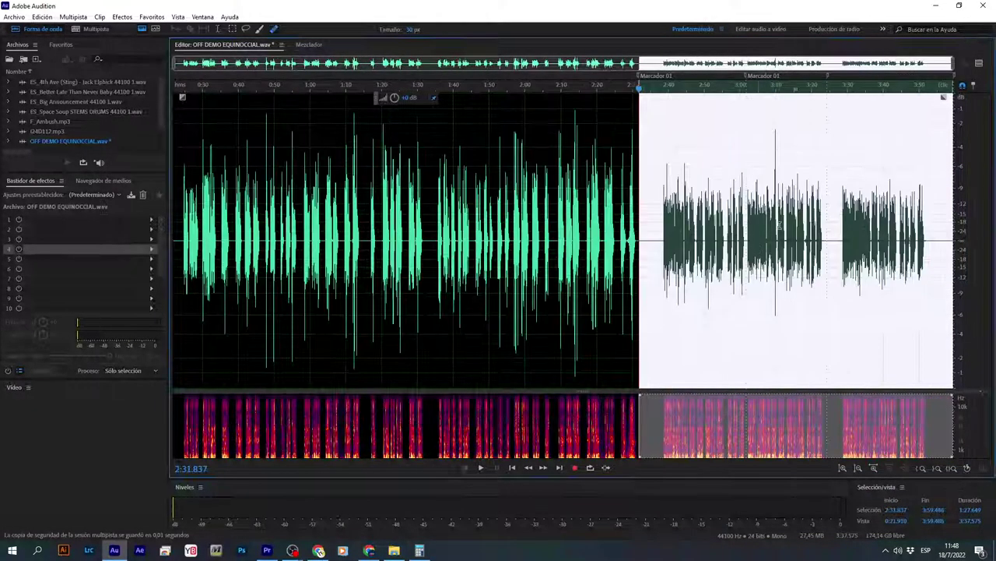
In the multitrack session, extend the last track 1 voice clip to include the pasted audio and split it off from the old voice
{"action": "left_click", "coordinate": [95, 29]}
{"action": "left_click", "coordinate": [534, 395]}
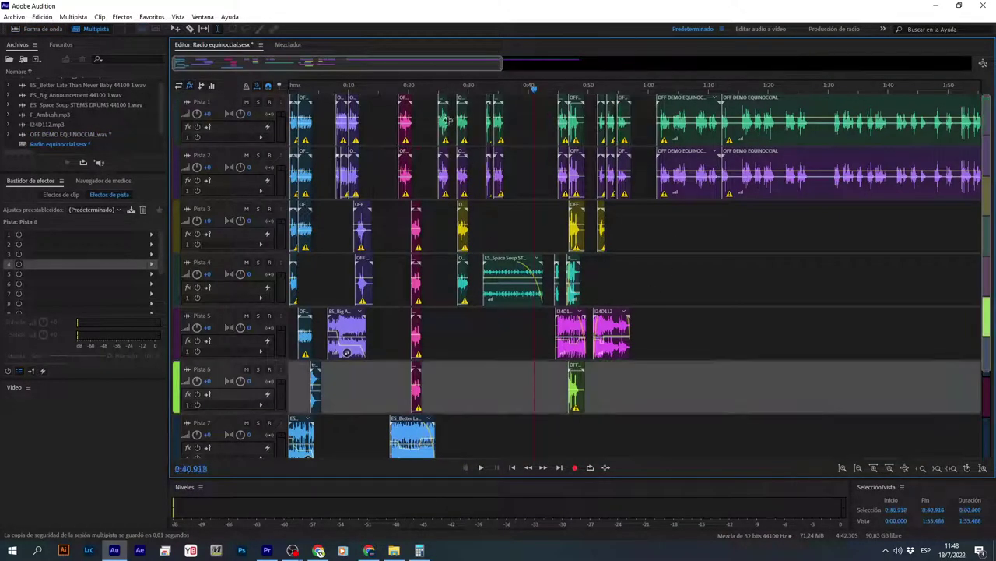
{"action": "scroll", "coordinate": [438, 91], "scroll_direction": "down", "scroll_amount": 3}
{"action": "left_click_drag", "start_coordinate": [639, 128], "coordinate": [862, 128]}
{"action": "left_click", "coordinate": [663, 130]}
{"action": "key", "text": "ctrl+k"}
Move the long old voice clips on tracks 1 and 2 to about 4:07 and place the new voice clip on track 2 at about 1:15
{"action": "left_click", "coordinate": [637, 187]}
{"action": "left_click", "coordinate": [596, 187]}
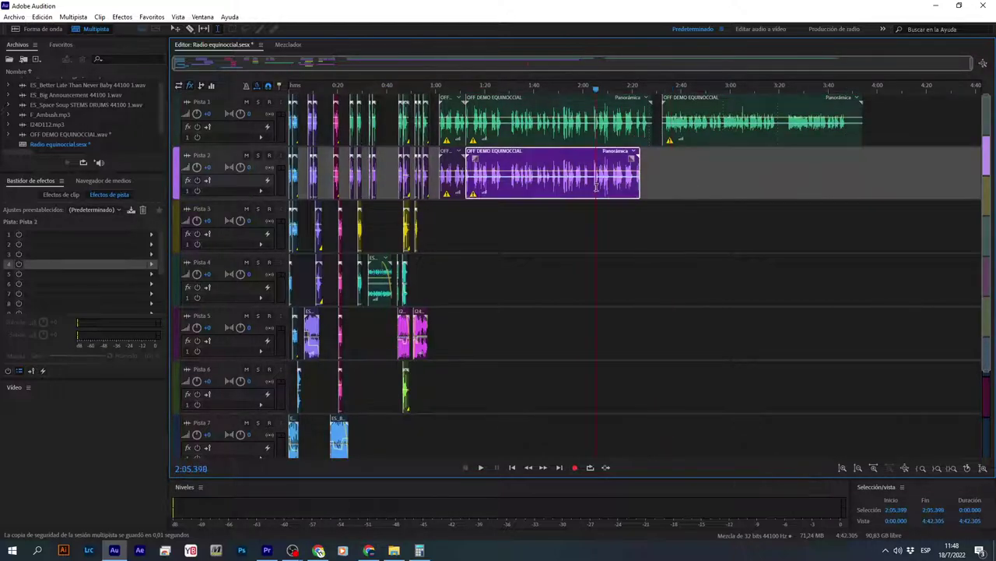
{"action": "left_click", "coordinate": [557, 133], "text": "ctrl"}
{"action": "left_click_drag", "start_coordinate": [497, 155], "coordinate": [949, 157]}
{"action": "left_click_drag", "start_coordinate": [710, 102], "coordinate": [522, 160]}
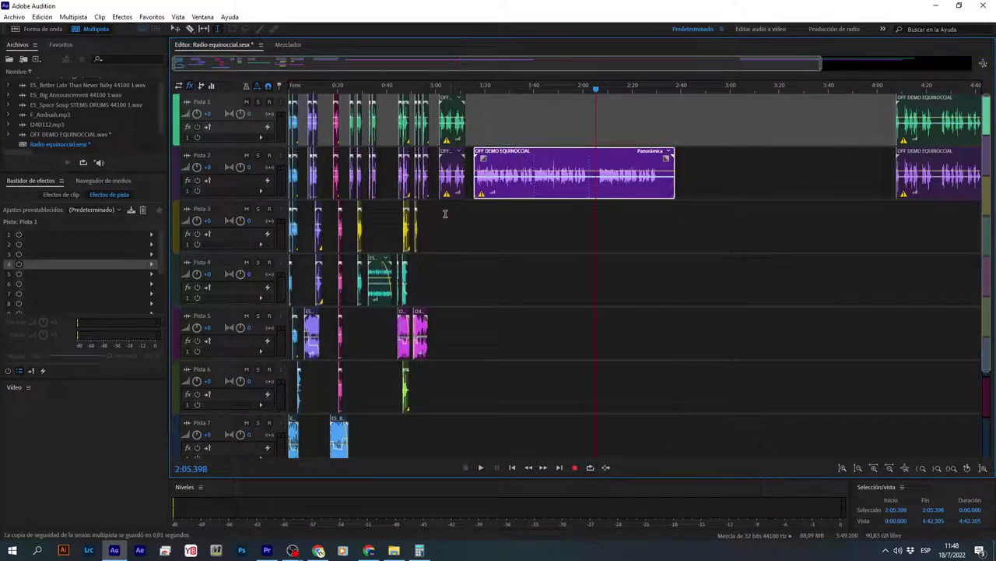
Play short excerpts of the existing radio mix from the start, from about 0:07 and from about 0:18
{"action": "left_click", "coordinate": [291, 88]}
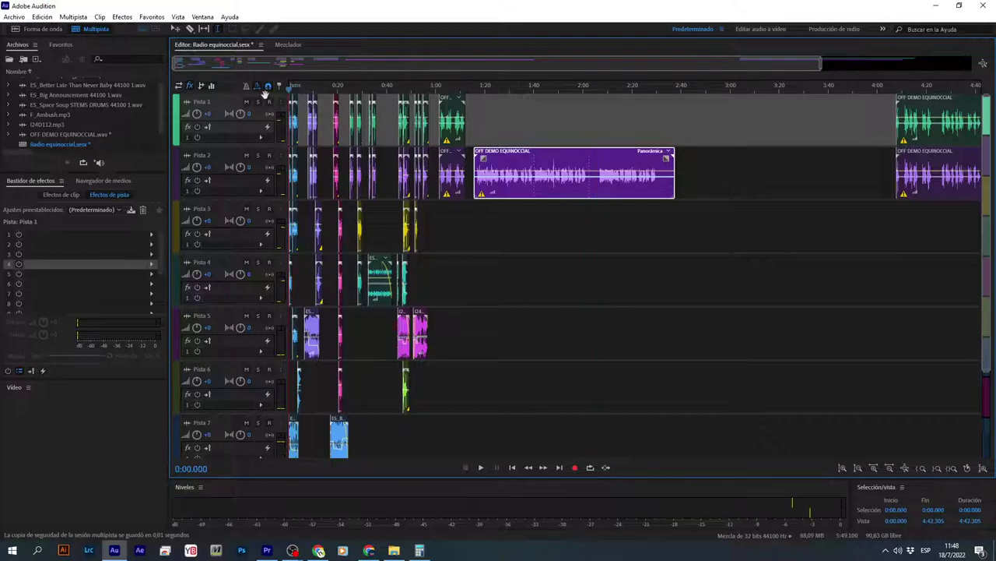
{"action": "scroll", "coordinate": [300, 88], "scroll_direction": "up", "scroll_amount": 3}
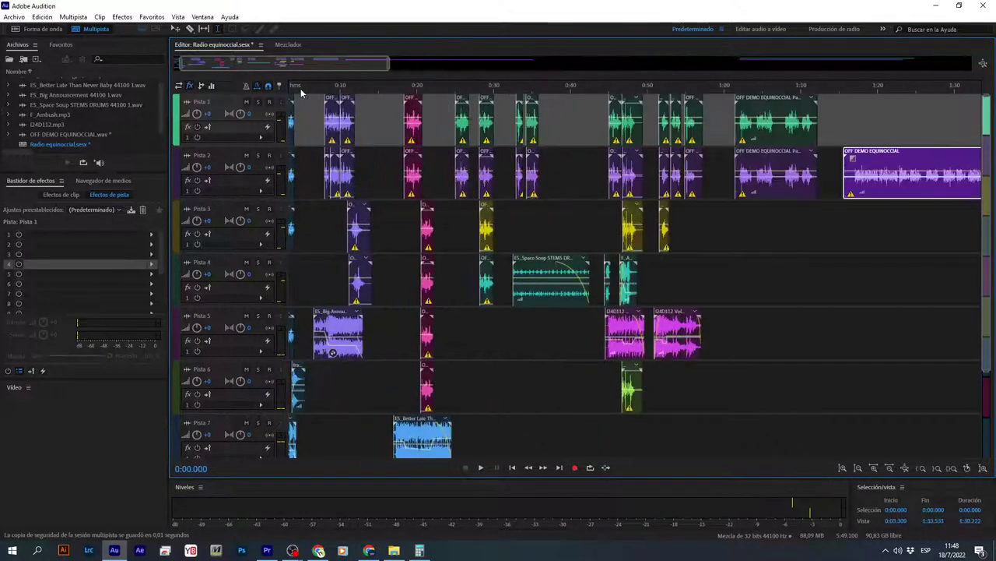
{"action": "scroll", "coordinate": [301, 88], "scroll_direction": "up", "scroll_amount": 5}
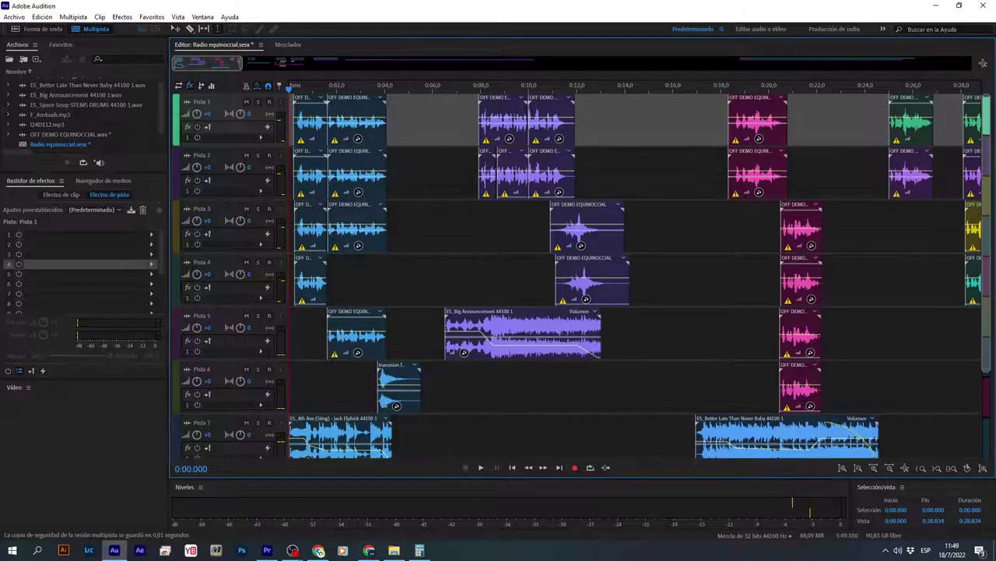
{"action": "left_click", "coordinate": [292, 551]}
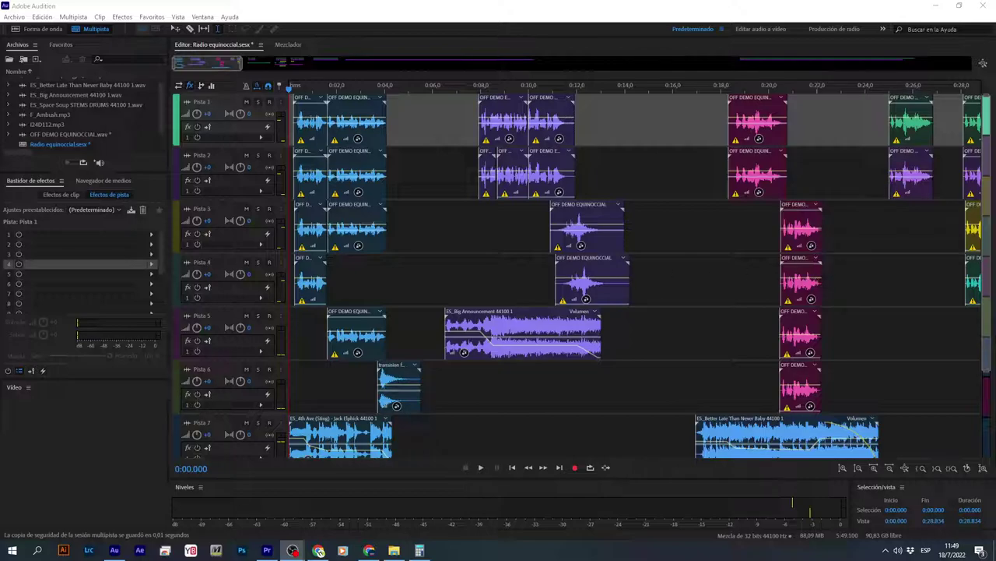
{"action": "left_click", "coordinate": [296, 354]}
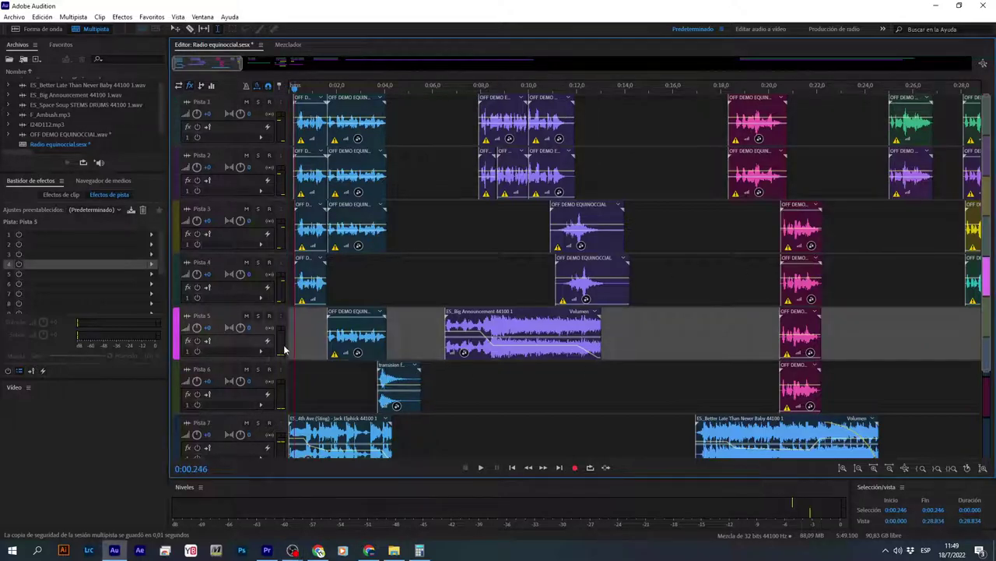
{"action": "left_click_drag", "start_coordinate": [294, 92], "coordinate": [289, 88]}
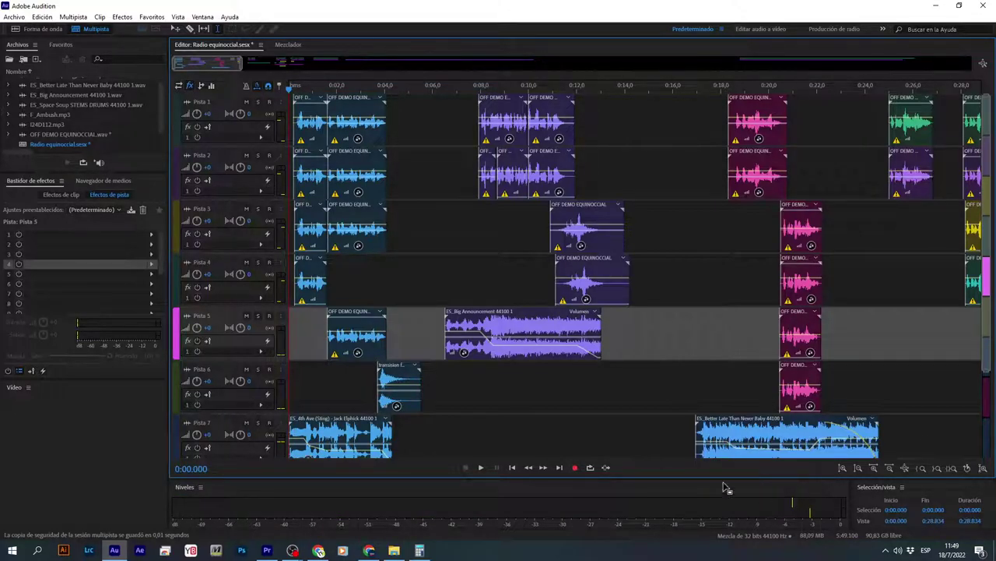
{"action": "left_click", "coordinate": [292, 366]}
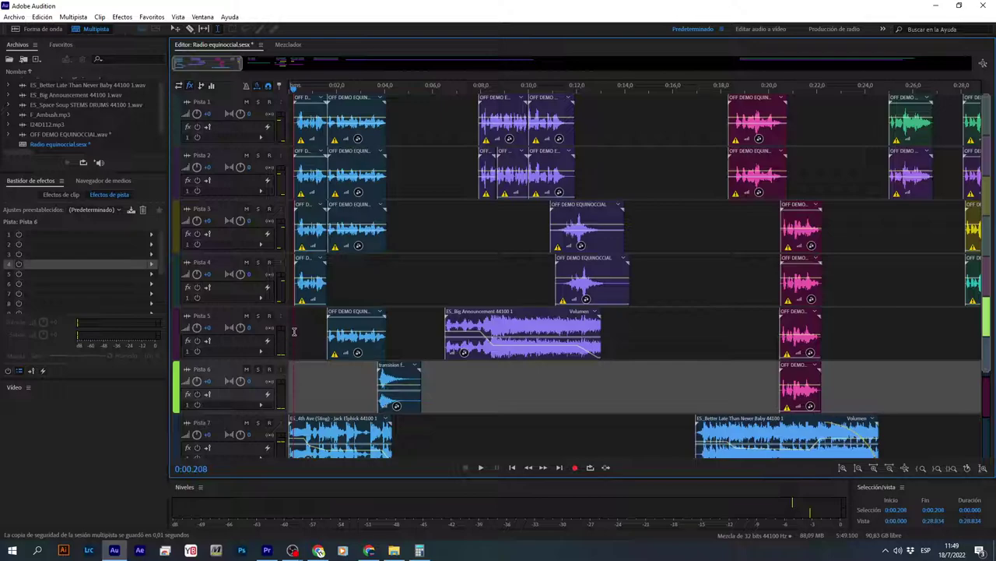
{"action": "key", "text": "space"}
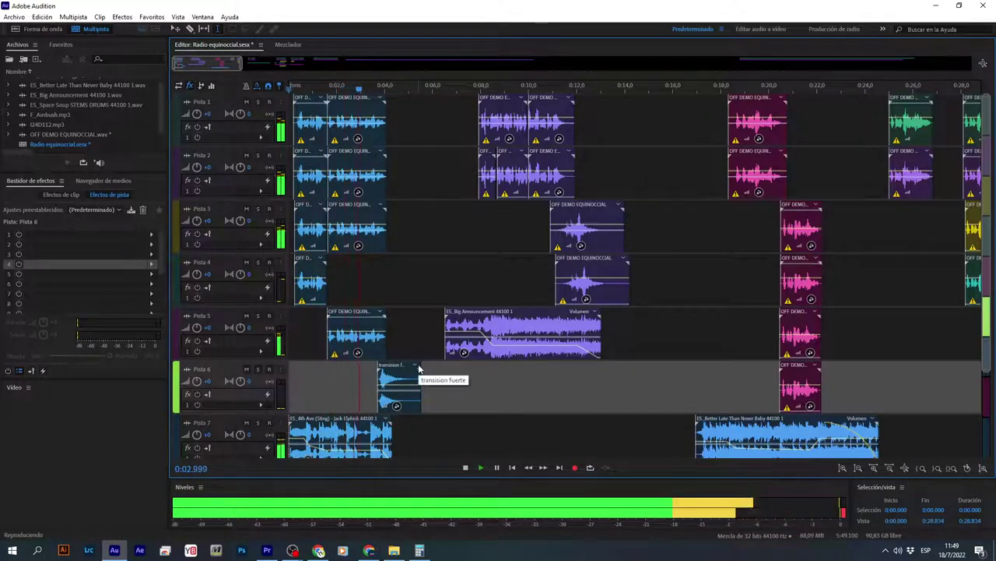
{"action": "left_click", "coordinate": [467, 90]}
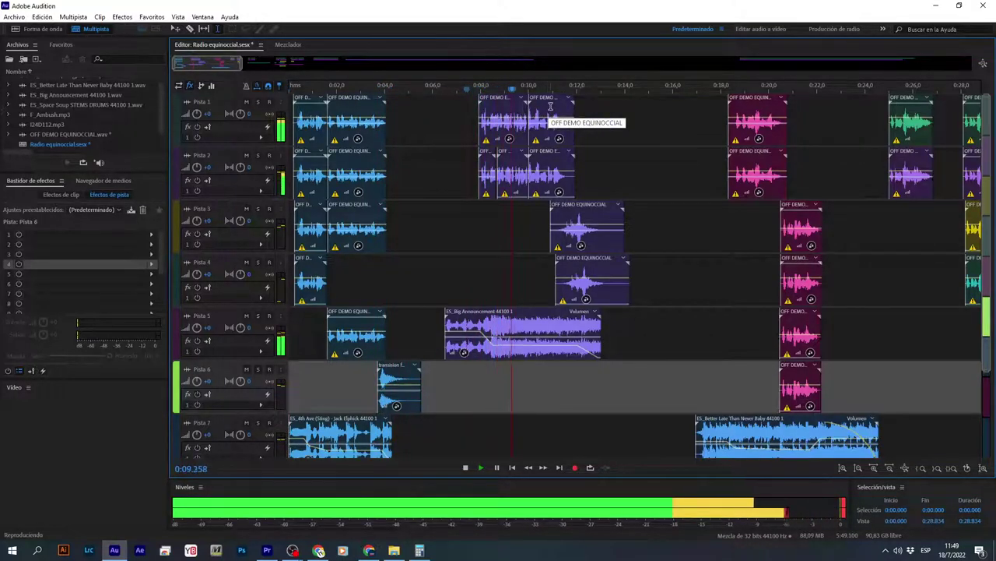
{"action": "left_click", "coordinate": [726, 89]}
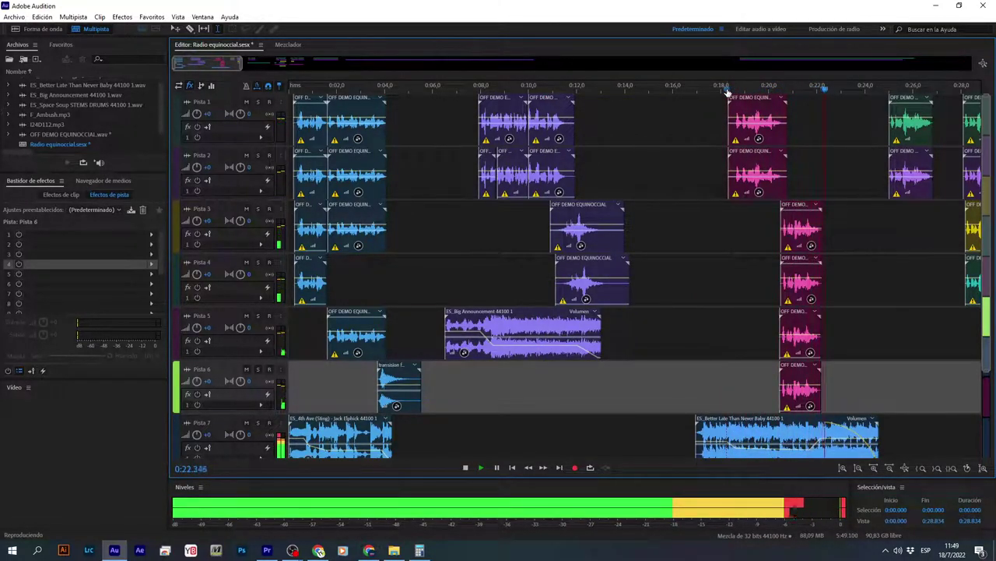
{"action": "key", "text": "space"}
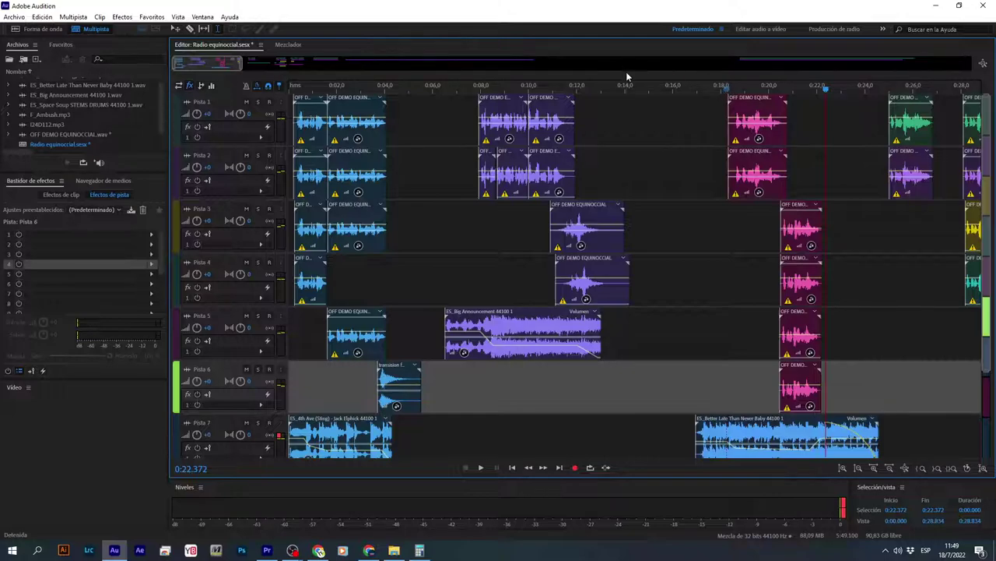
Select the pair of leftover voice clips near 1:02 on tracks 1 and 2 and move them to about 3:49
{"action": "scroll", "coordinate": [625, 85], "scroll_direction": "down", "scroll_amount": 5}
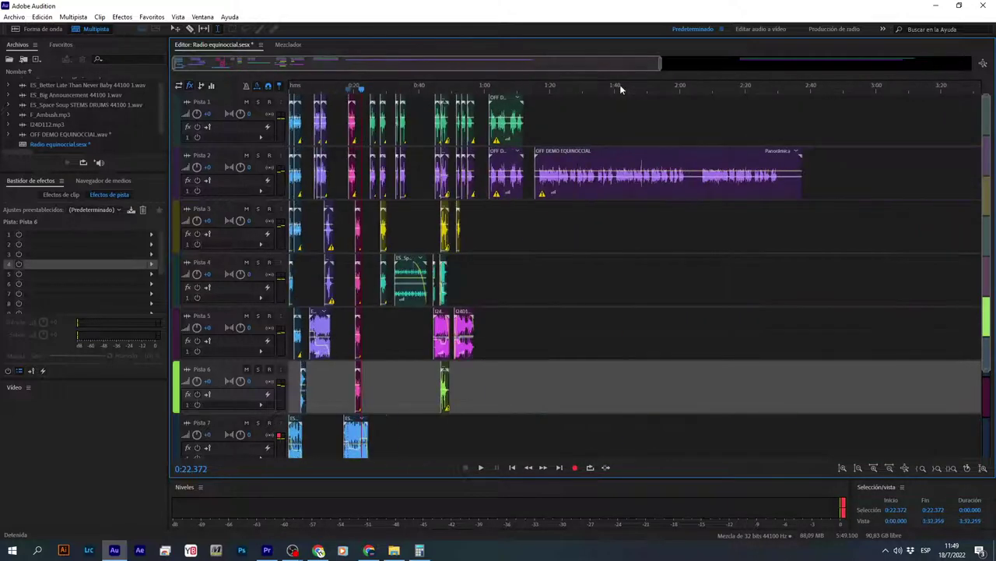
{"action": "scroll", "coordinate": [491, 89], "scroll_direction": "up", "scroll_amount": 4}
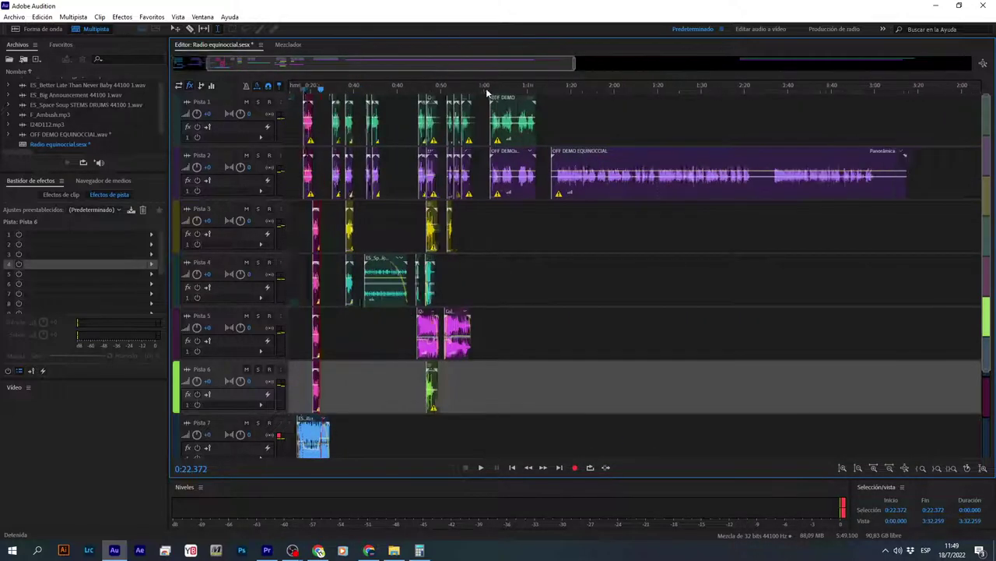
{"action": "scroll", "coordinate": [497, 94], "scroll_direction": "down", "scroll_amount": 2}
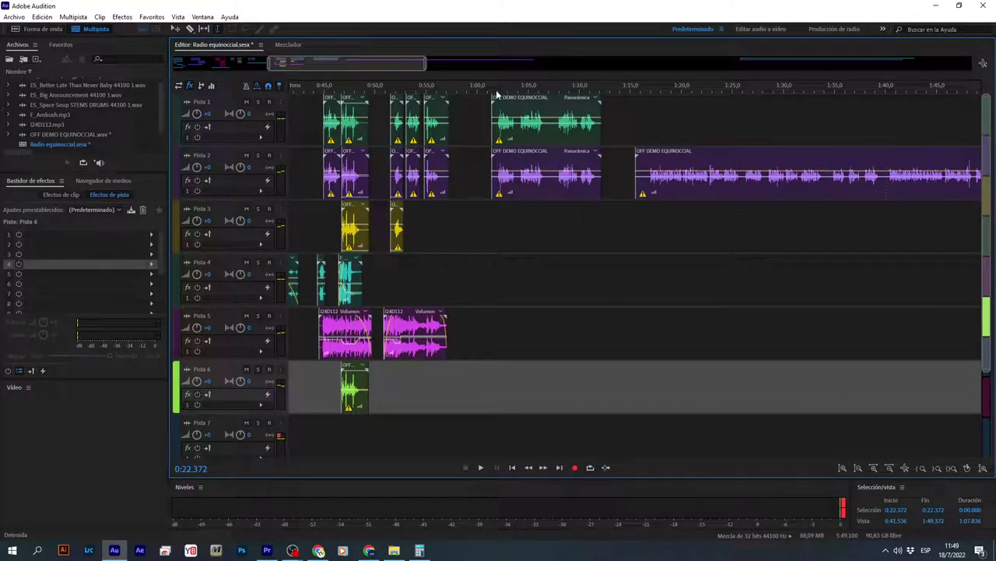
{"action": "scroll", "coordinate": [496, 94], "scroll_direction": "down", "scroll_amount": 2}
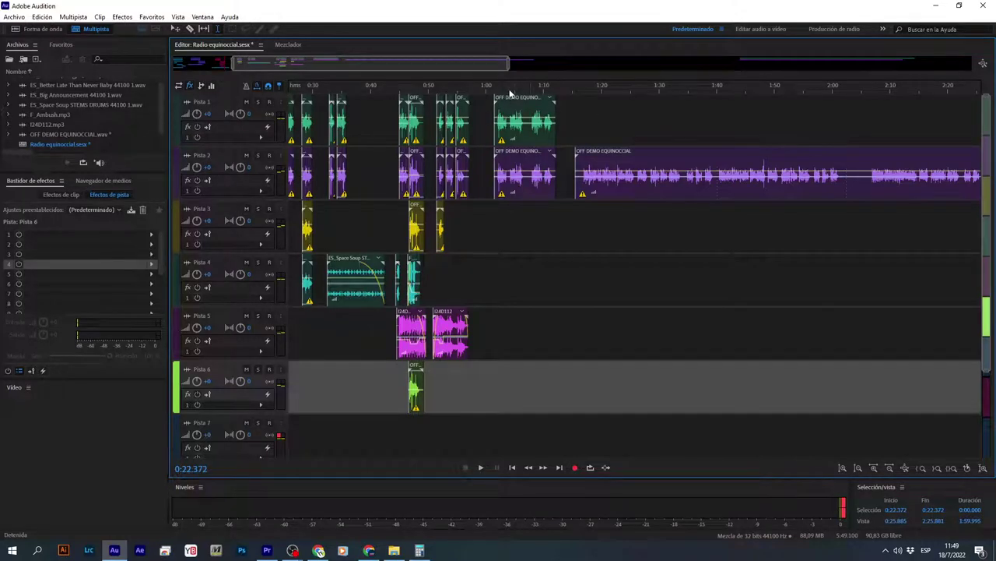
{"action": "left_click", "coordinate": [513, 94]}
{"action": "scroll", "coordinate": [538, 154], "scroll_direction": "up", "scroll_amount": 4}
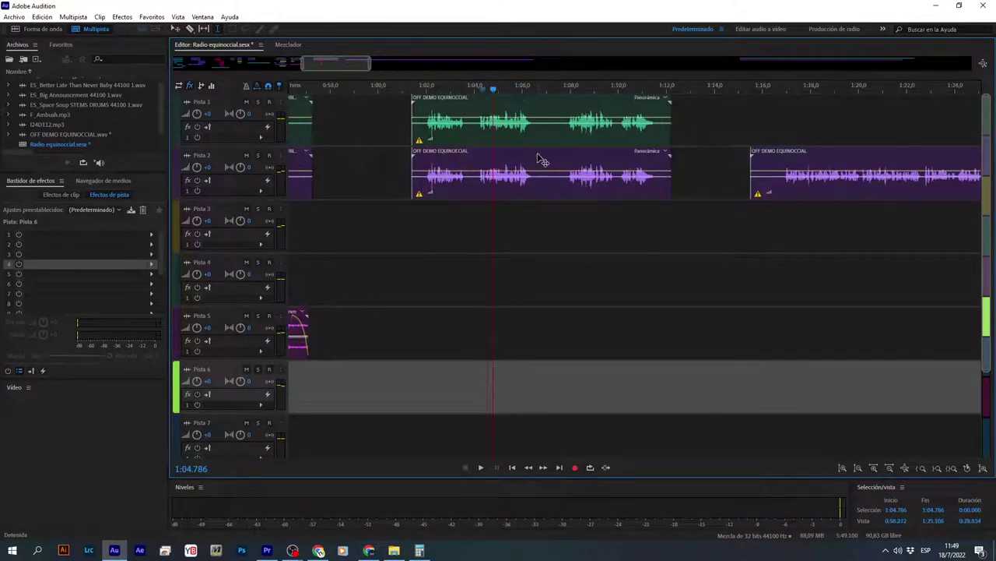
{"action": "left_click", "coordinate": [537, 155]}
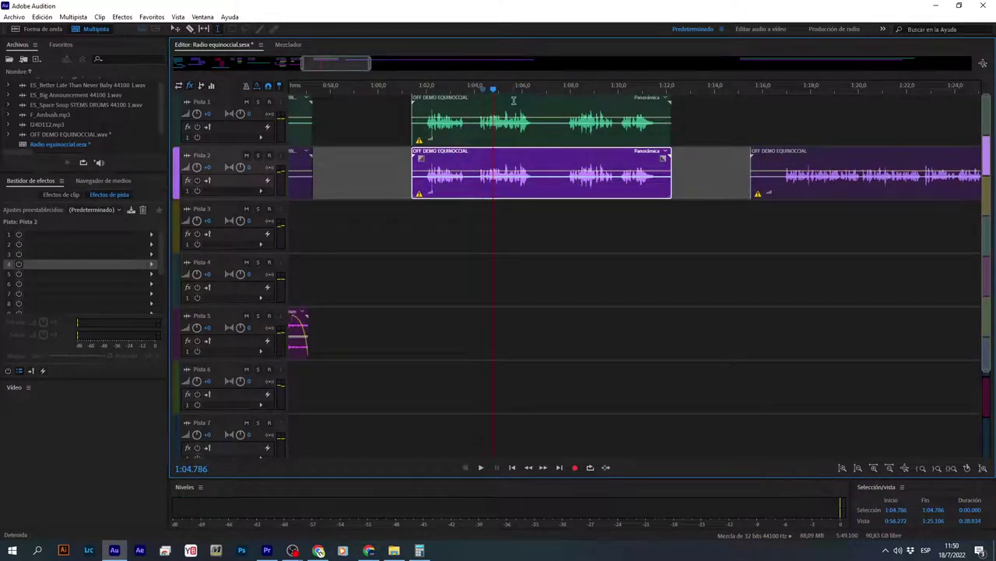
{"action": "scroll", "coordinate": [513, 102], "scroll_direction": "down", "scroll_amount": 6}
{"action": "left_click_drag", "start_coordinate": [500, 126], "coordinate": [505, 126]}
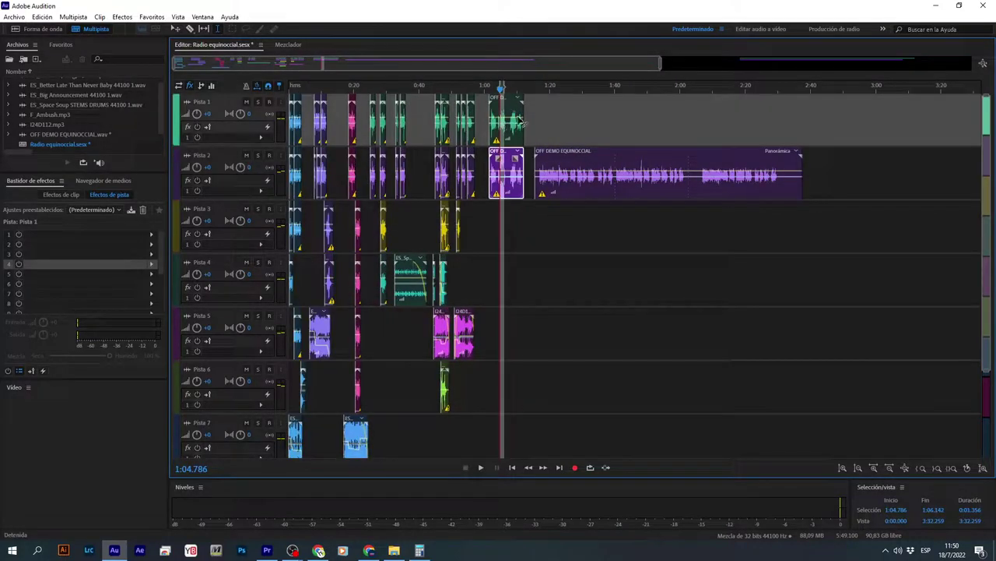
{"action": "left_click", "coordinate": [535, 126]}
{"action": "left_click_drag", "start_coordinate": [512, 217], "coordinate": [500, 218]}
{"action": "scroll", "coordinate": [502, 130], "scroll_direction": "down", "scroll_amount": 3}
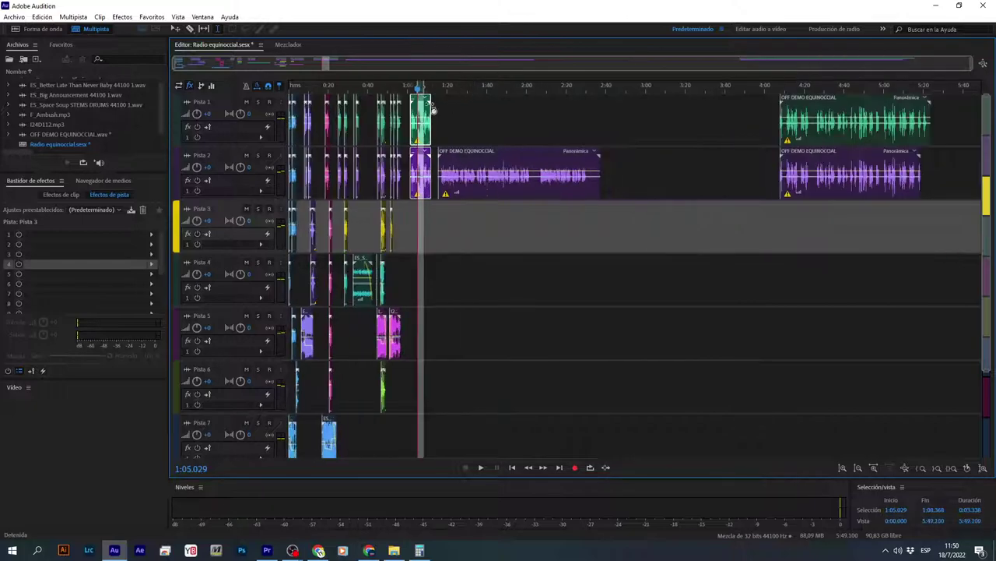
{"action": "left_click_drag", "start_coordinate": [426, 101], "coordinate": [759, 101]}
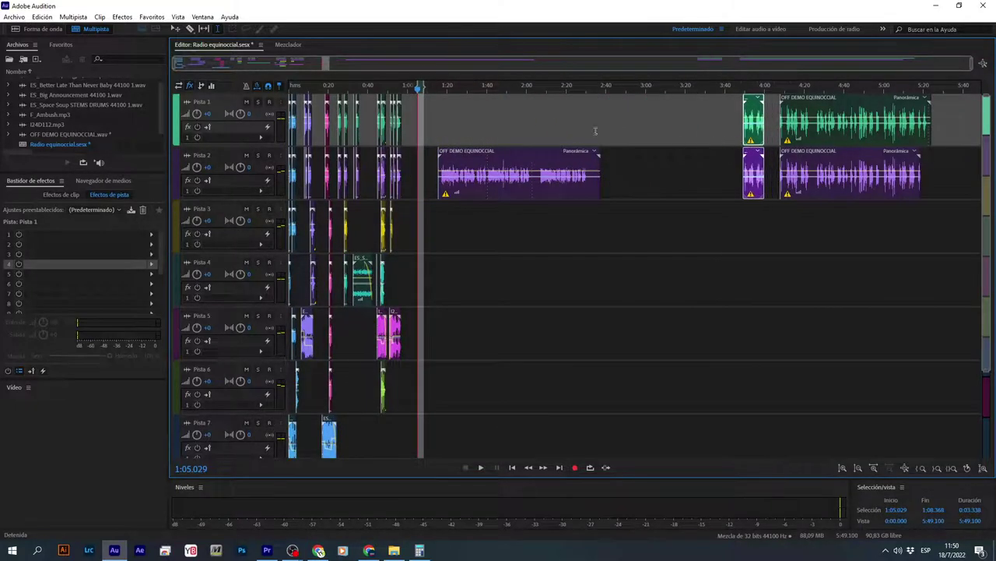
Move the new voice clip on track 2 to start at about 1:04 and select the time range across its silent lead-in
{"action": "scroll", "coordinate": [490, 220], "scroll_direction": "up", "scroll_amount": 5}
{"action": "left_click_drag", "start_coordinate": [497, 277], "coordinate": [504, 276]}
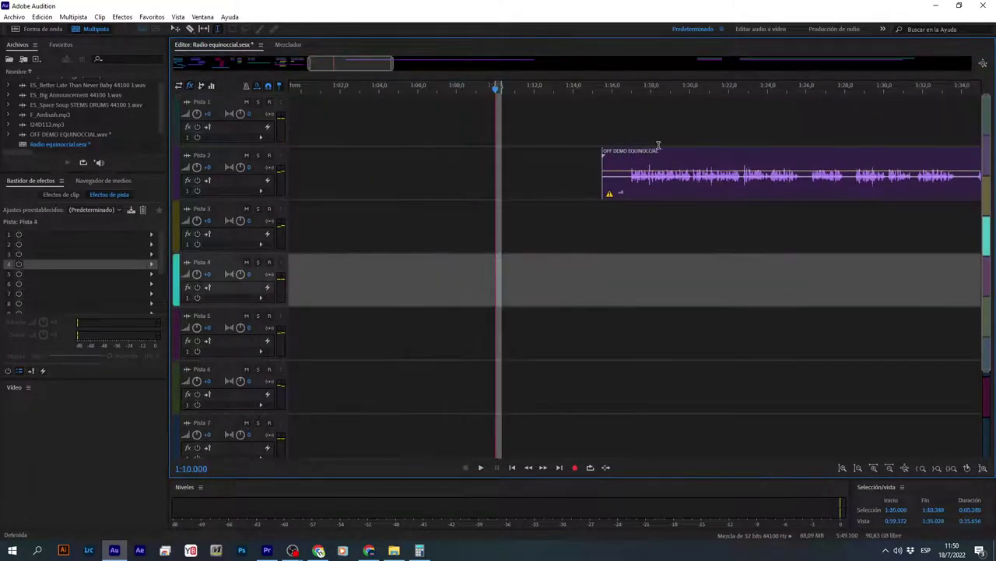
{"action": "left_click_drag", "start_coordinate": [659, 148], "coordinate": [436, 148]}
{"action": "left_click_drag", "start_coordinate": [402, 191], "coordinate": [345, 193]}
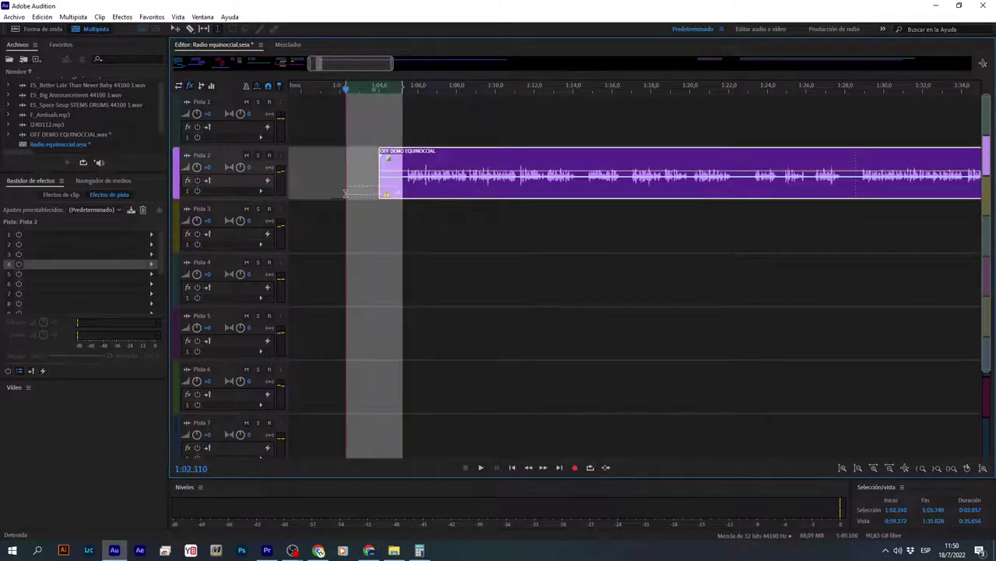
Remove the new voice clip's silent lead-in and duplicate it onto track 1, with both copies starting at about 1:01
{"action": "left_click", "coordinate": [400, 257]}
{"action": "left_click_drag", "start_coordinate": [434, 161], "coordinate": [361, 140]}
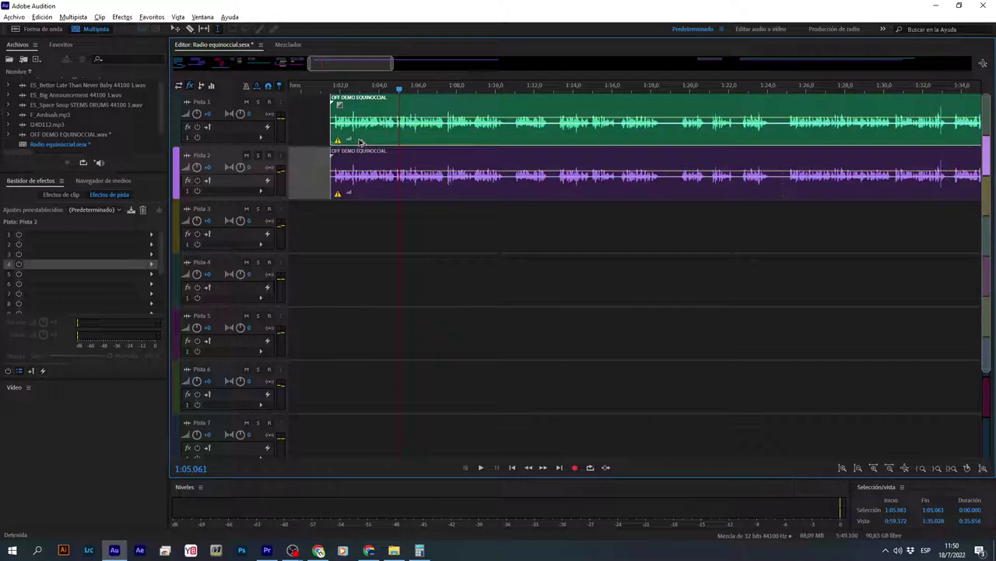
{"action": "left_click", "coordinate": [335, 224]}
Cut out short sections at about 1:47 and 1:24 on tracks 1 and 2, dividing the voice-over into three segments
{"action": "scroll", "coordinate": [358, 92], "scroll_direction": "down", "scroll_amount": 3}
{"action": "scroll", "coordinate": [358, 92], "scroll_direction": "down", "scroll_amount": 3}
{"action": "left_click_drag", "start_coordinate": [565, 138], "coordinate": [582, 169]}
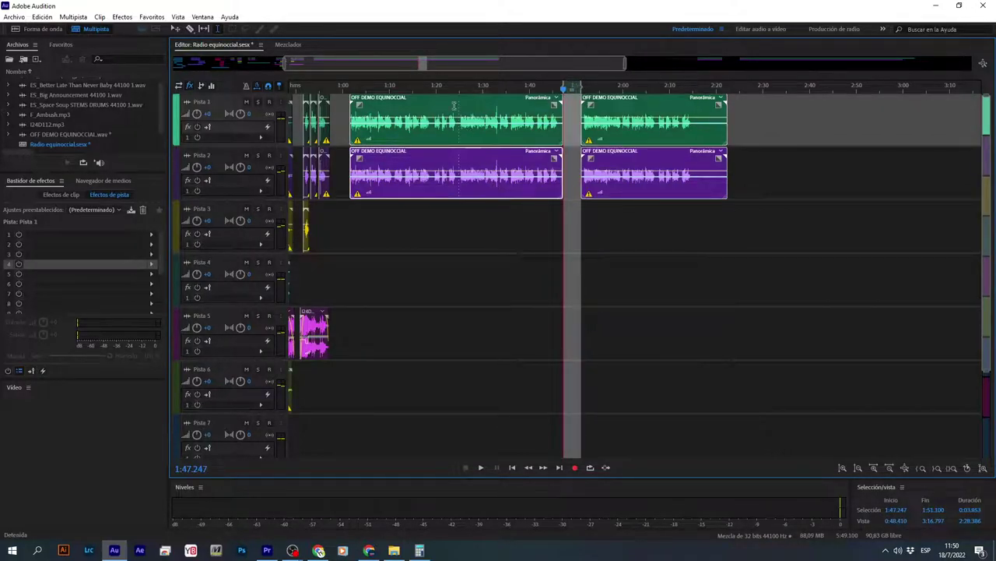
{"action": "scroll", "coordinate": [458, 86], "scroll_direction": "up", "scroll_amount": 5}
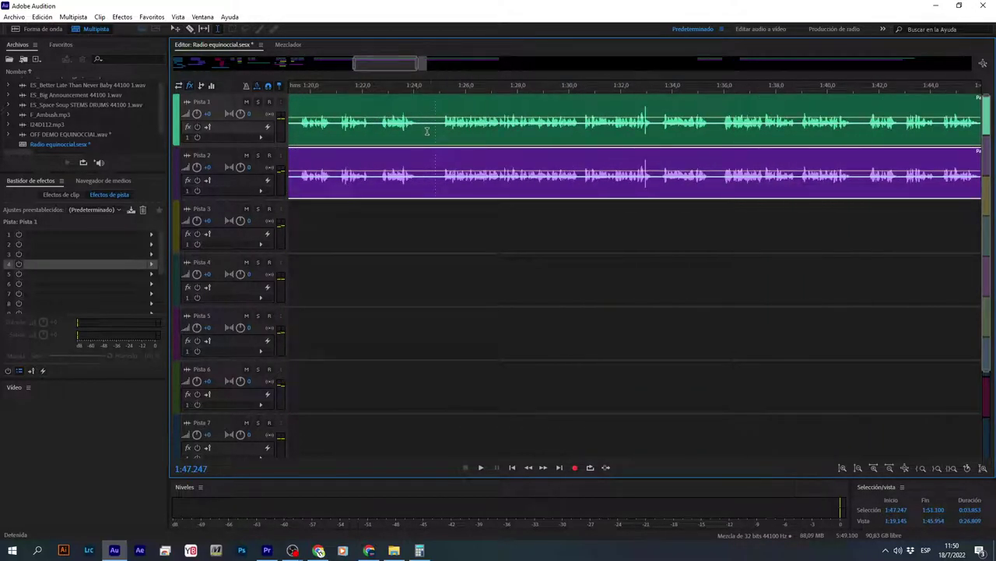
{"action": "left_click_drag", "start_coordinate": [427, 131], "coordinate": [435, 175]}
{"action": "key", "text": "Delete"}
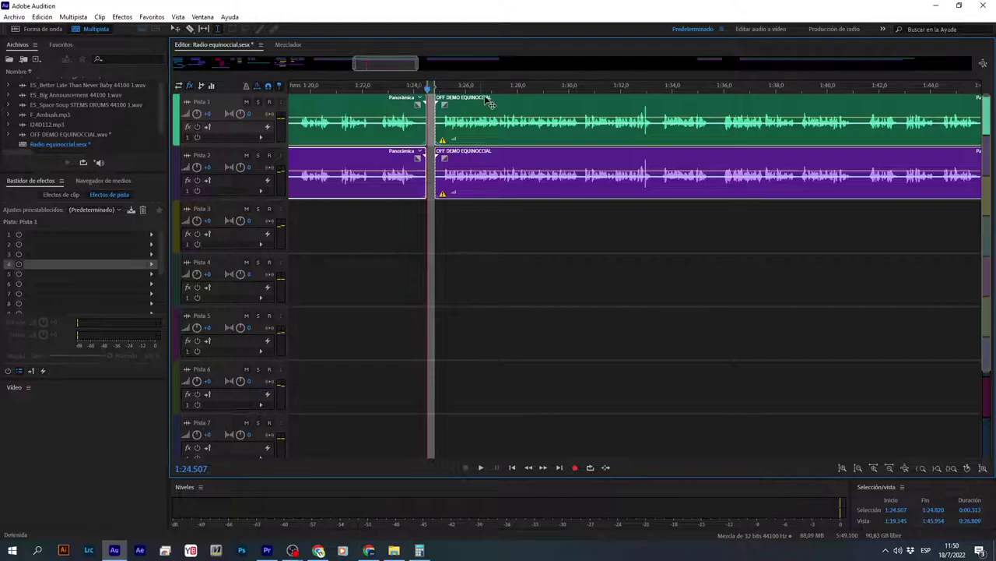
Space out the last two voice segments on tracks 1 and 2 to start at about 1:27 and 1:54
{"action": "scroll", "coordinate": [487, 104], "scroll_direction": "down", "scroll_amount": 5}
{"action": "left_click_drag", "start_coordinate": [718, 234], "coordinate": [511, 102]}
{"action": "left_click", "coordinate": [471, 228]}
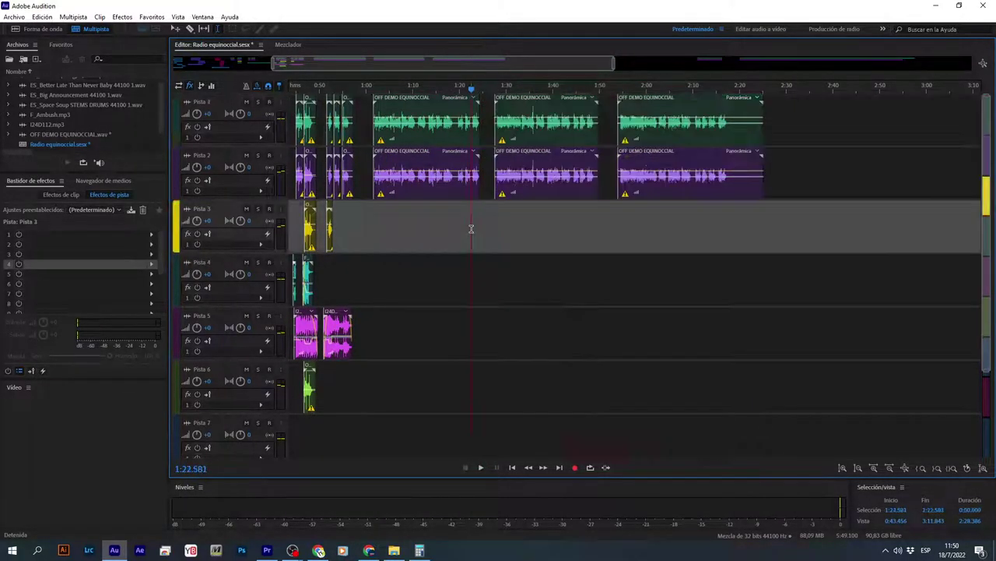
Save the Radio equinoccial session together with the changes in OFF DEMO EQUINOCCIAL.wav
{"action": "left_click", "coordinate": [374, 224]}
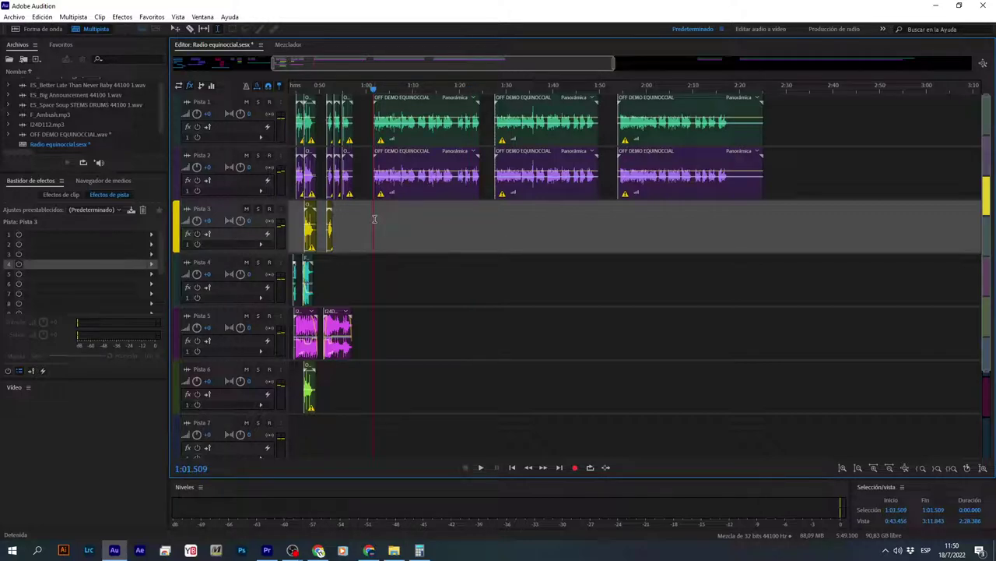
{"action": "key", "text": "ctrl+s"}
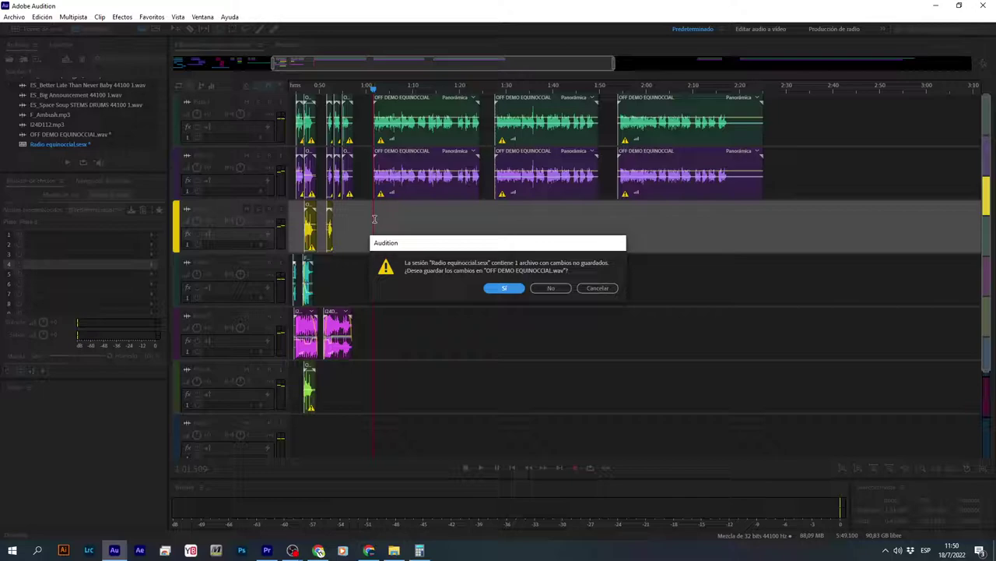
{"action": "key", "text": "Return"}
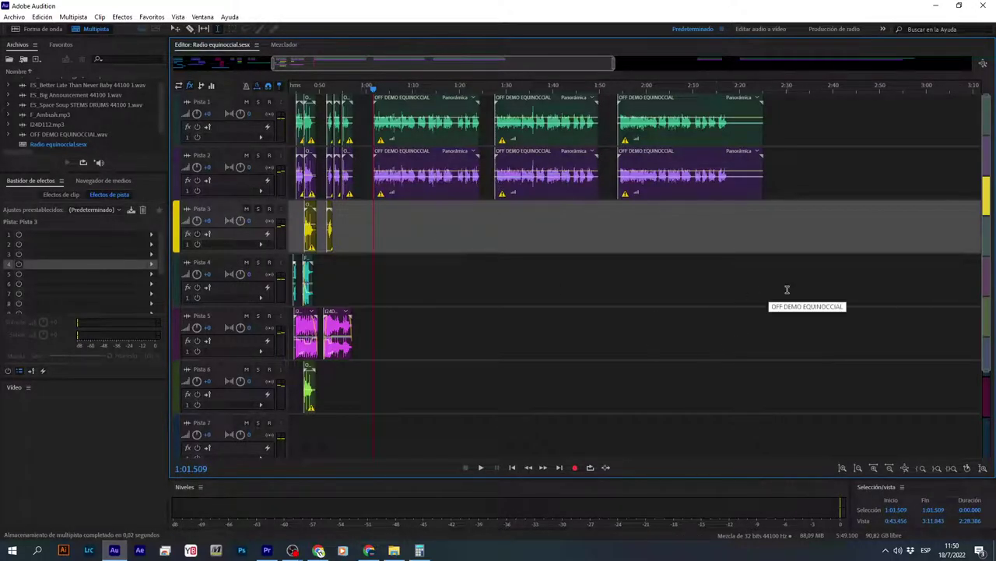
Examine how the three new voice segments sit on the timeline relative to the earlier clips of the mix
{"action": "left_click", "coordinate": [372, 262]}
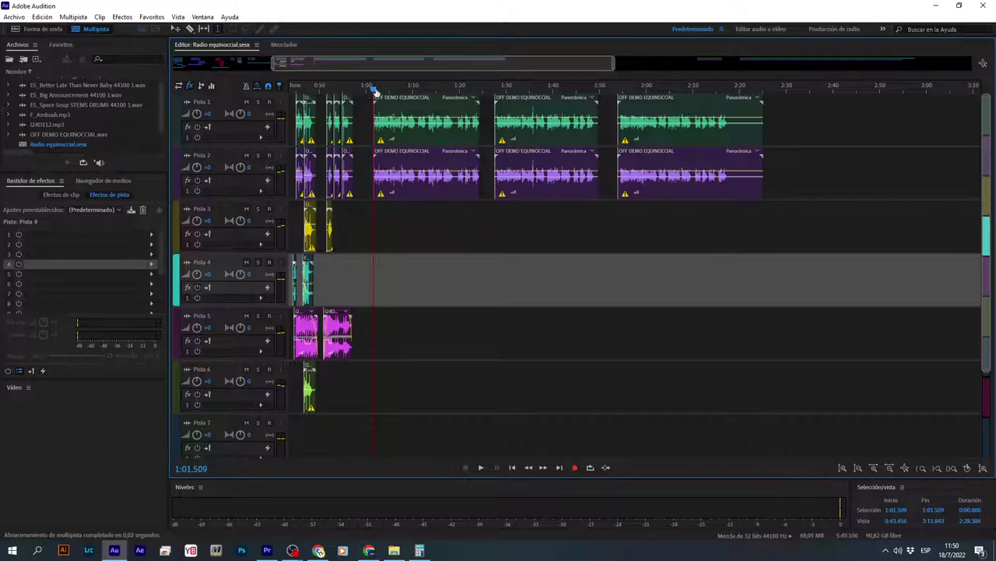
{"action": "left_click", "coordinate": [366, 92]}
{"action": "scroll", "coordinate": [366, 92], "scroll_direction": "up", "scroll_amount": 5}
{"action": "scroll", "coordinate": [405, 88], "scroll_direction": "down", "scroll_amount": 6}
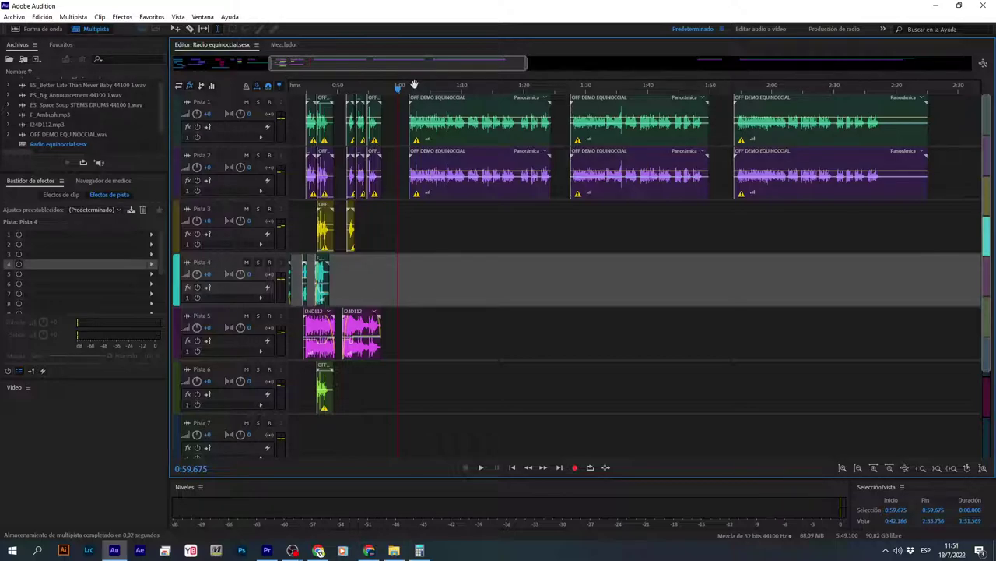
{"action": "scroll", "coordinate": [397, 85], "scroll_direction": "up", "scroll_amount": 5}
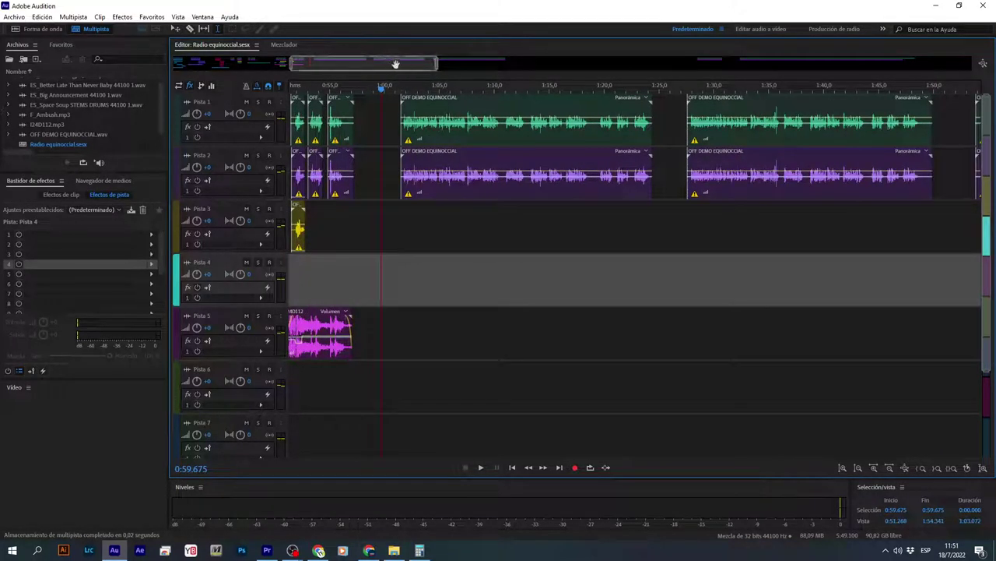
{"action": "left_click_drag", "start_coordinate": [405, 64], "coordinate": [538, 68]}
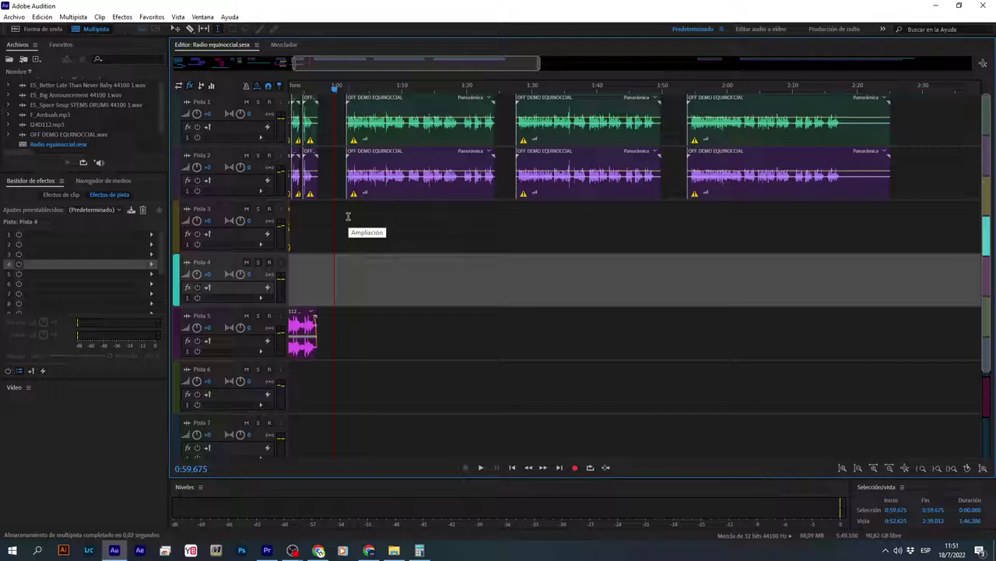
{"action": "left_click", "coordinate": [343, 229]}
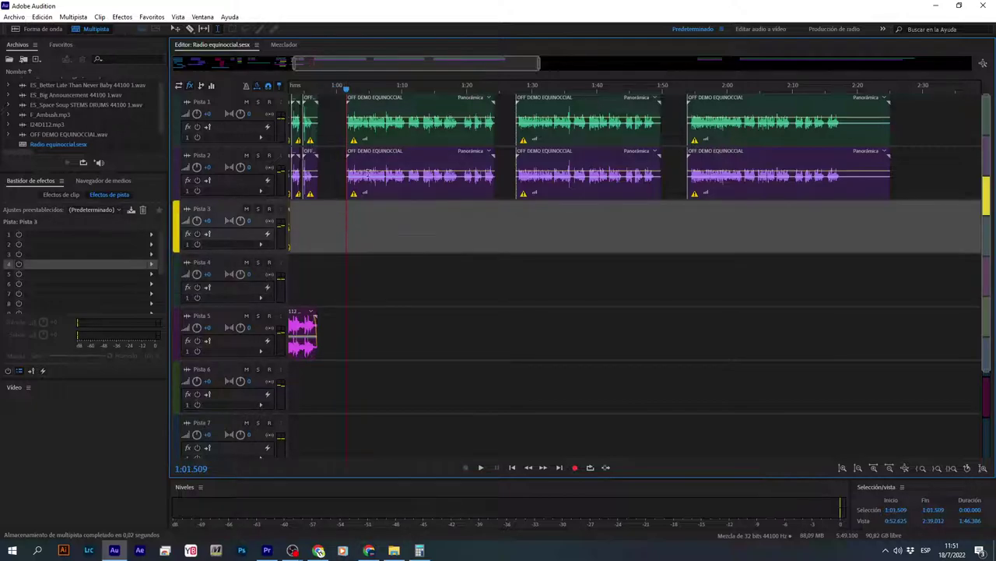
{"action": "scroll", "coordinate": [434, 64], "scroll_direction": "down", "scroll_amount": 4}
{"action": "left_click_drag", "start_coordinate": [439, 63], "coordinate": [505, 64]}
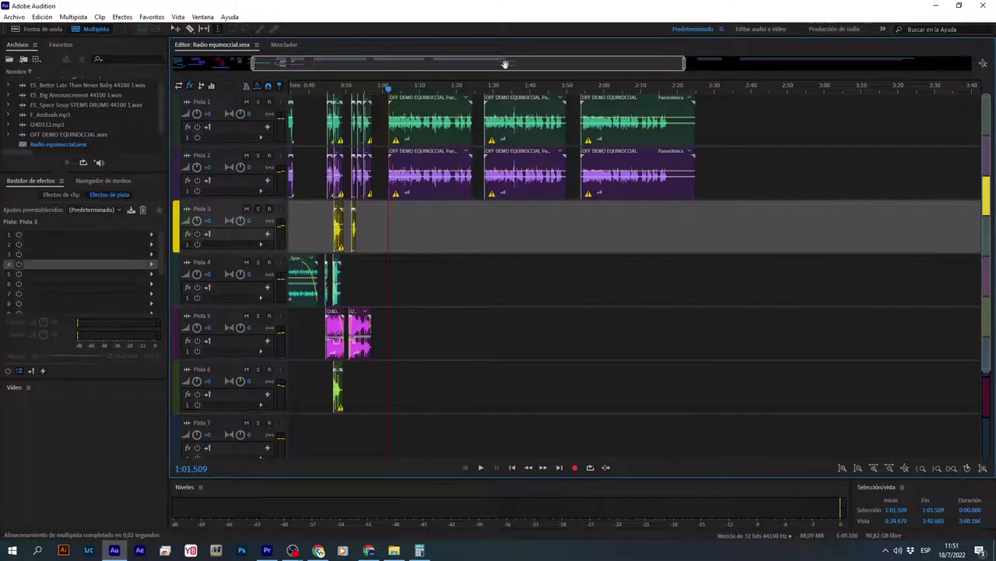
{"action": "left_click_drag", "start_coordinate": [437, 64], "coordinate": [397, 73]}
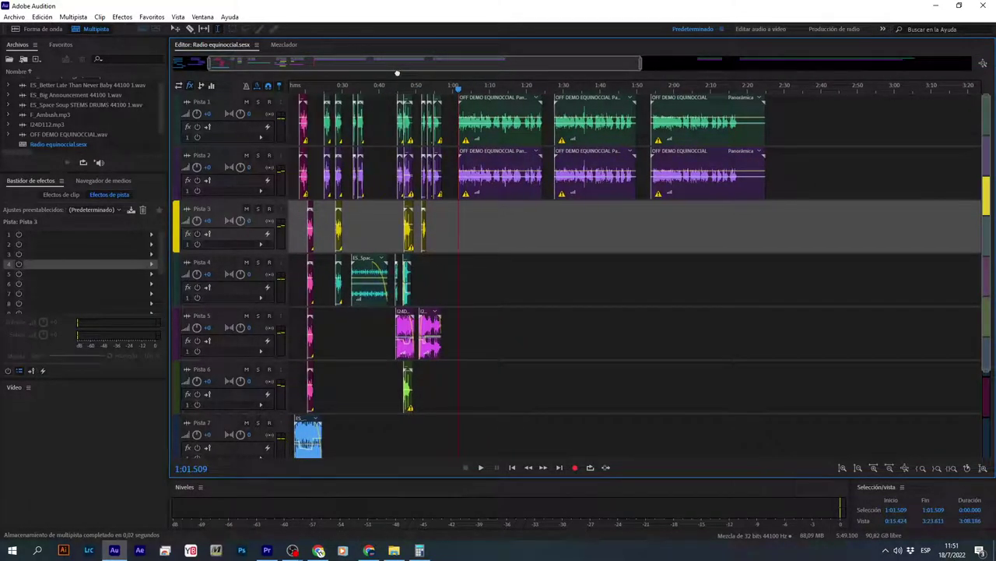
{"action": "left_click_drag", "start_coordinate": [397, 73], "coordinate": [397, 73]}
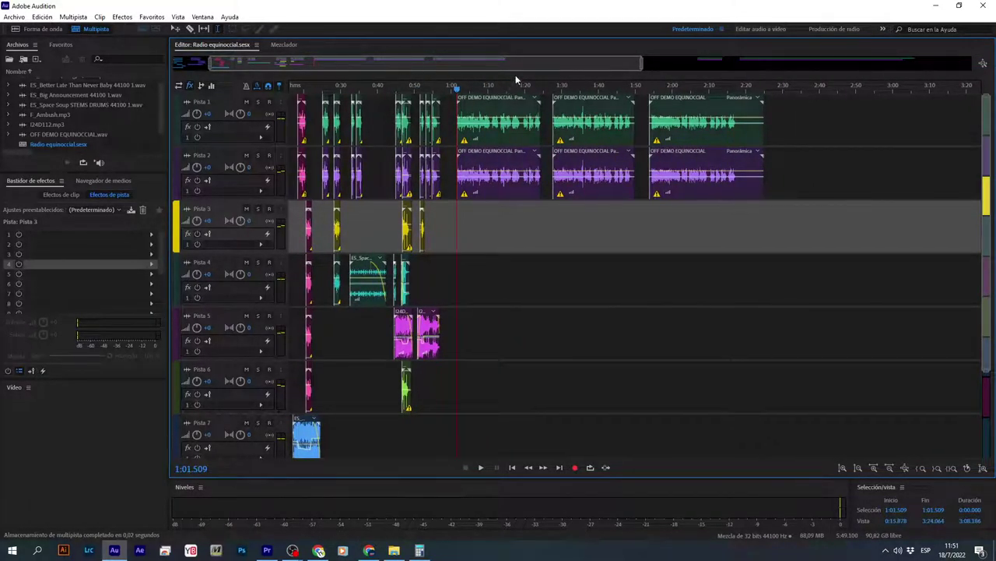
Select all three voice segments on tracks 1 and 2 and move them together to start at about 1:06
{"action": "scroll", "coordinate": [500, 62], "scroll_direction": "up", "scroll_amount": 3}
{"action": "scroll", "coordinate": [501, 62], "scroll_direction": "down", "scroll_amount": 3}
{"action": "left_click_drag", "start_coordinate": [802, 180], "coordinate": [489, 101]}
{"action": "left_click", "coordinate": [533, 252]}
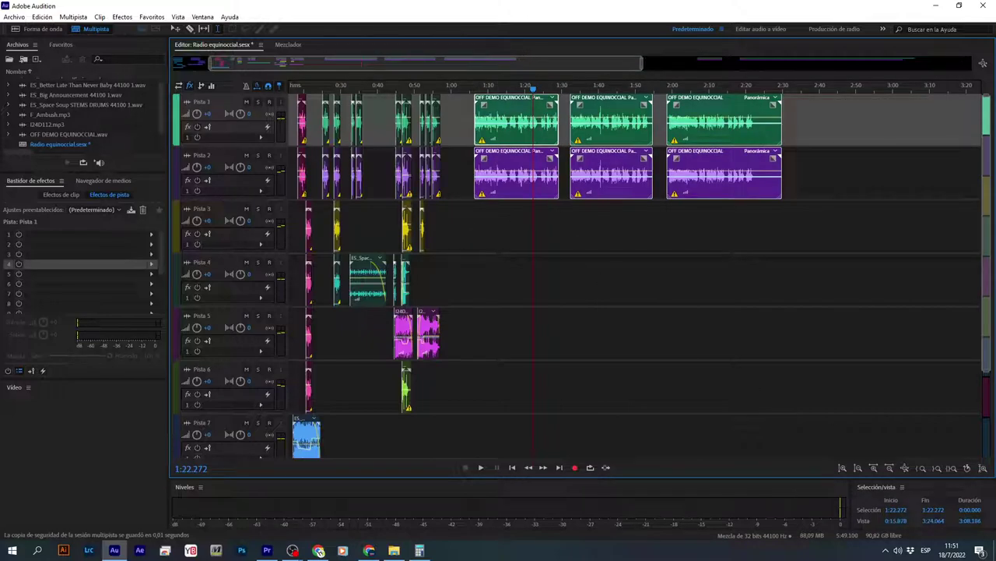
Trim the silent tail after about 2:24 from the last voice segment on tracks 1 and 2 and save the session
{"action": "left_click", "coordinate": [482, 226]}
{"action": "left_click", "coordinate": [615, 222]}
{"action": "left_click", "coordinate": [753, 219]}
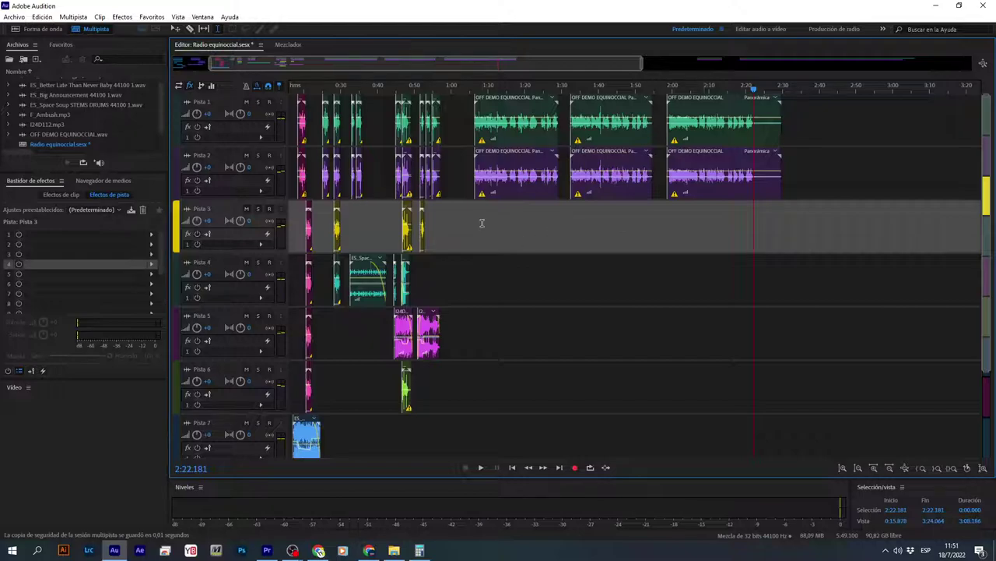
{"action": "left_click_drag", "start_coordinate": [761, 128], "coordinate": [796, 195]}
{"action": "key", "text": "Delete"}
{"action": "left_click", "coordinate": [523, 235]}
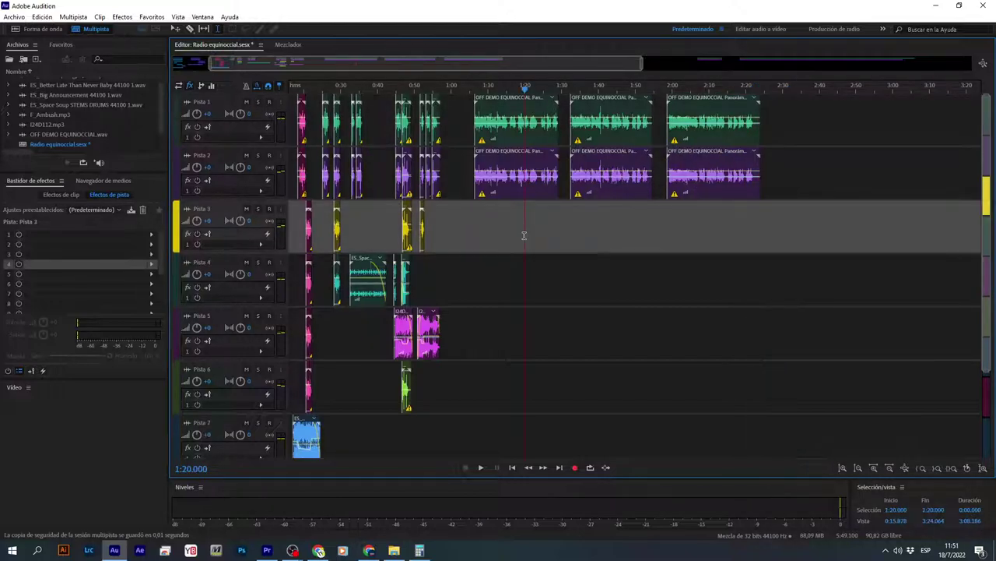
{"action": "key", "text": "ctrl+s"}
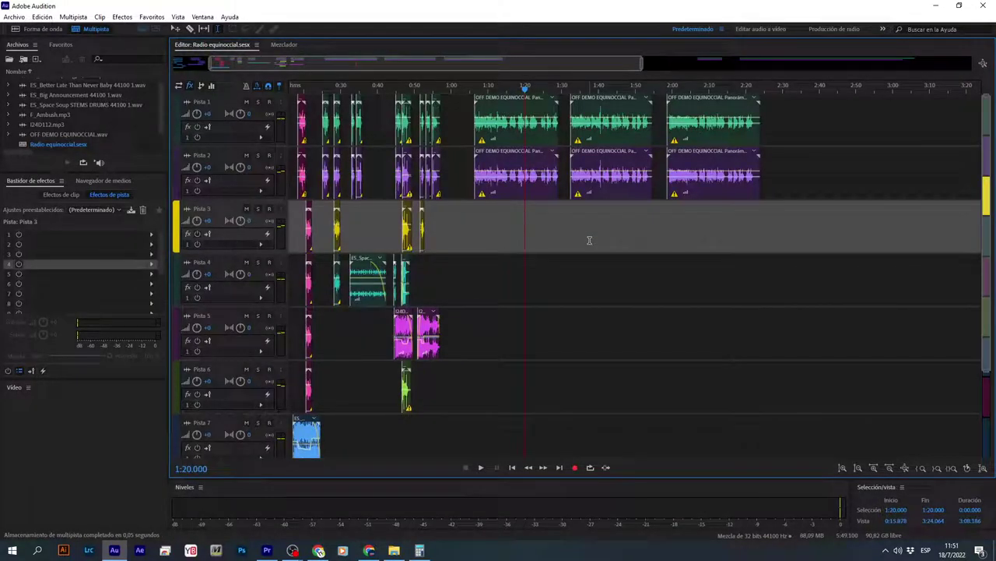
{"action": "left_click", "coordinate": [474, 226]}
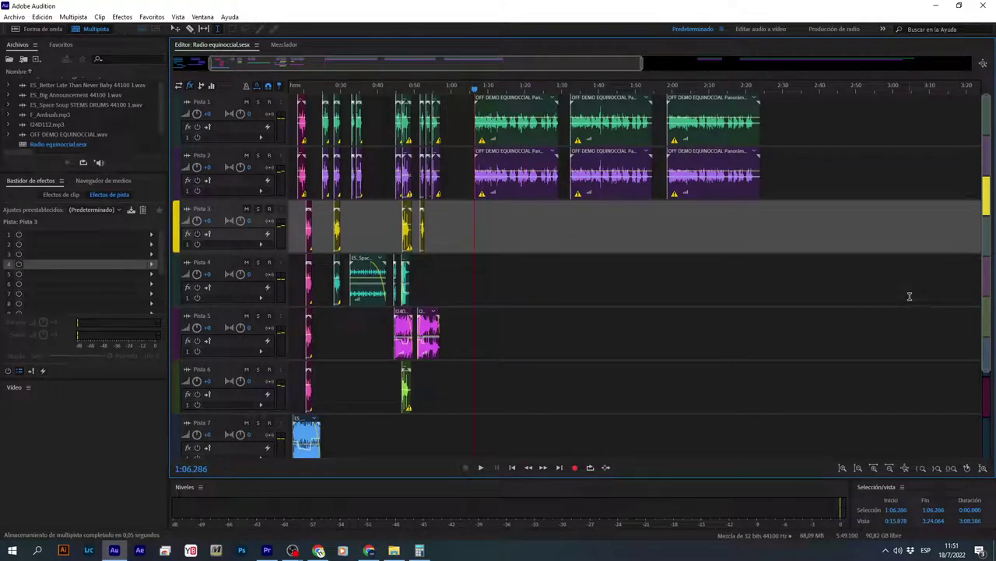